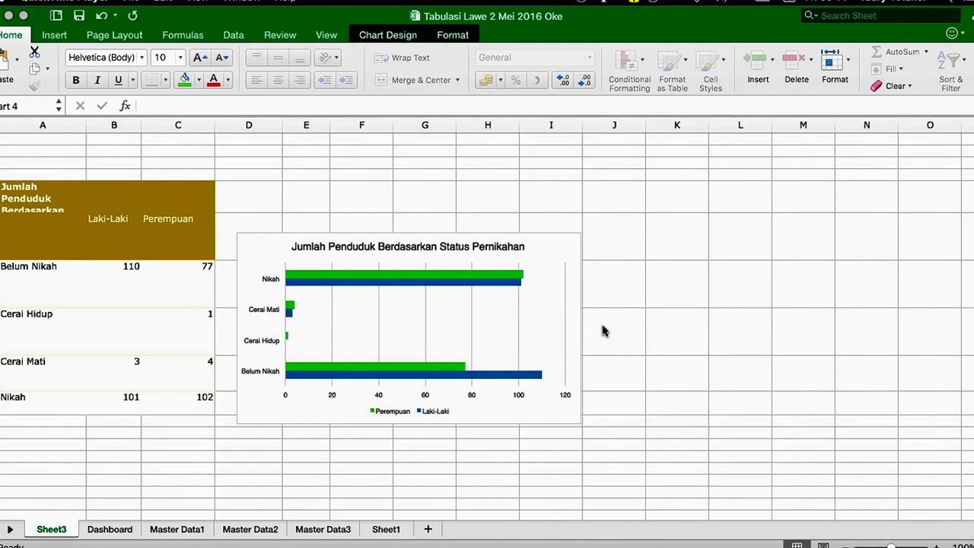
Step: Examine the Dashboard sheet and the charts along the length of Sheet3
{"action": "scroll", "coordinate": [603, 330], "scroll_direction": "down", "scroll_amount": 1}
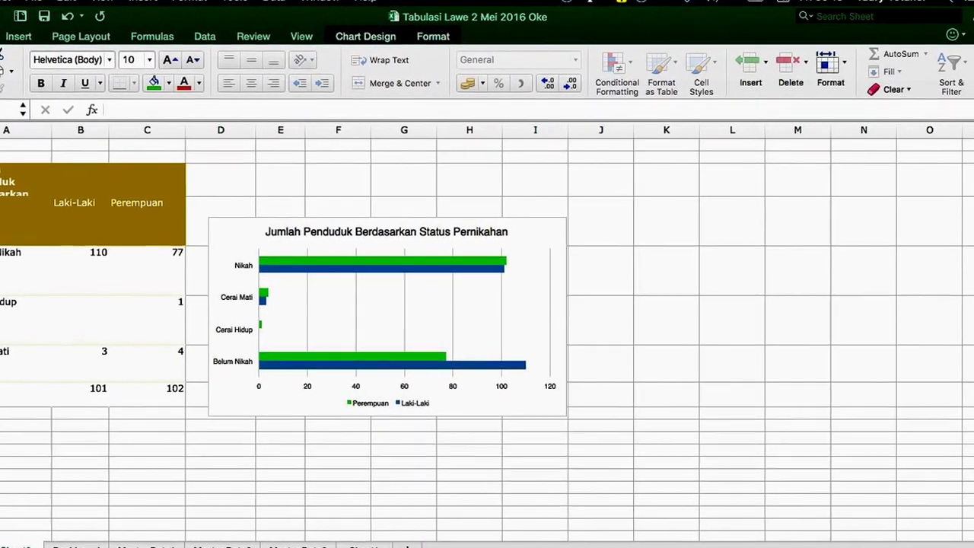
{"action": "left_click", "coordinate": [76, 545]}
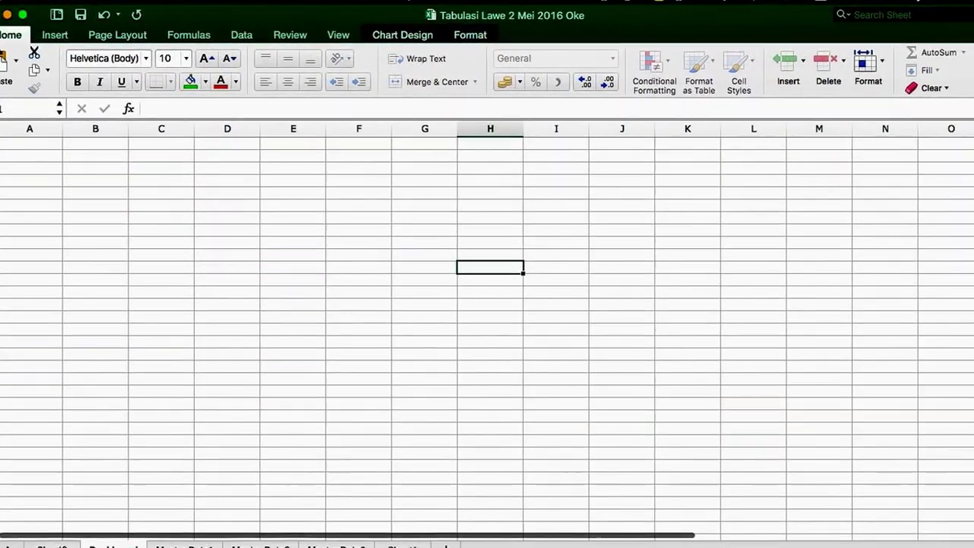
{"action": "scroll", "coordinate": [480, 307], "scroll_direction": "down", "scroll_amount": 1}
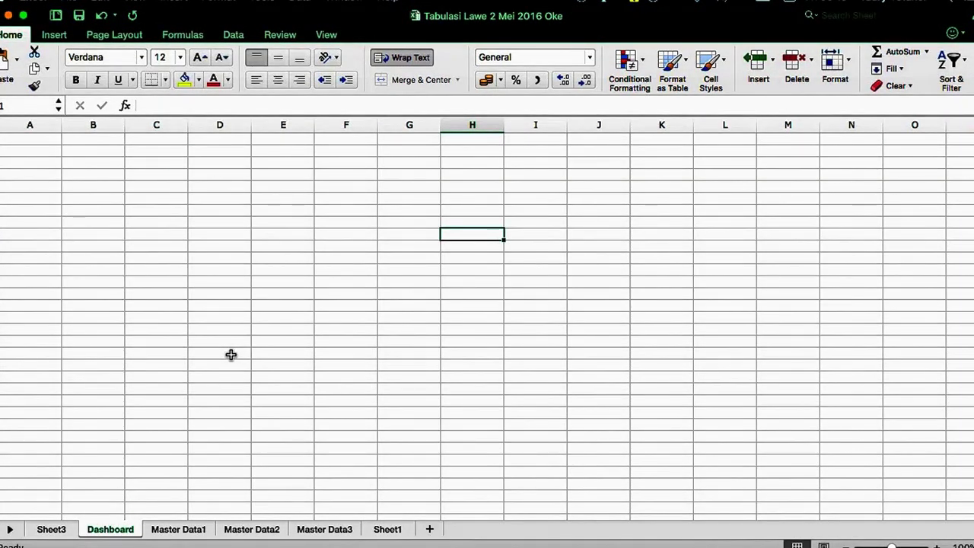
{"action": "left_click", "coordinate": [61, 532]}
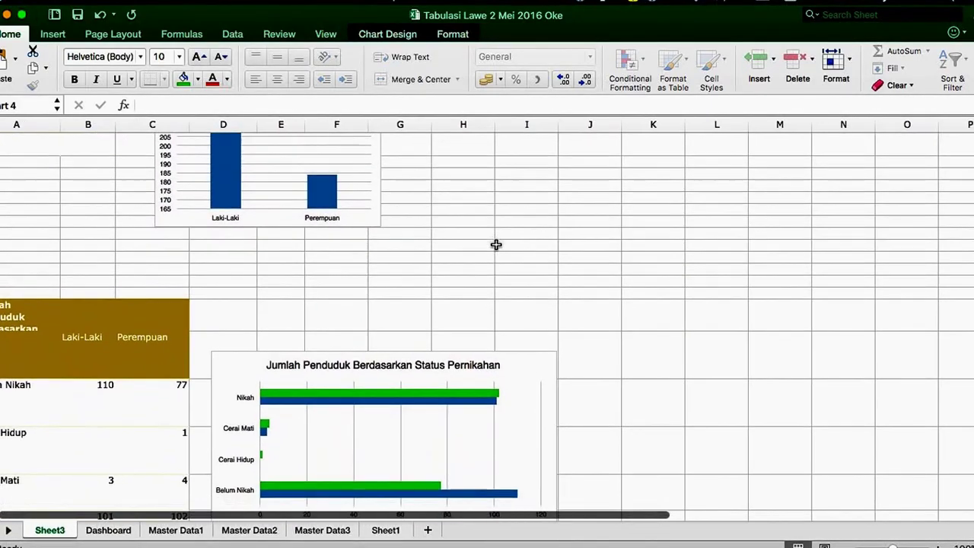
{"action": "scroll", "coordinate": [496, 244], "scroll_direction": "down", "scroll_amount": 15}
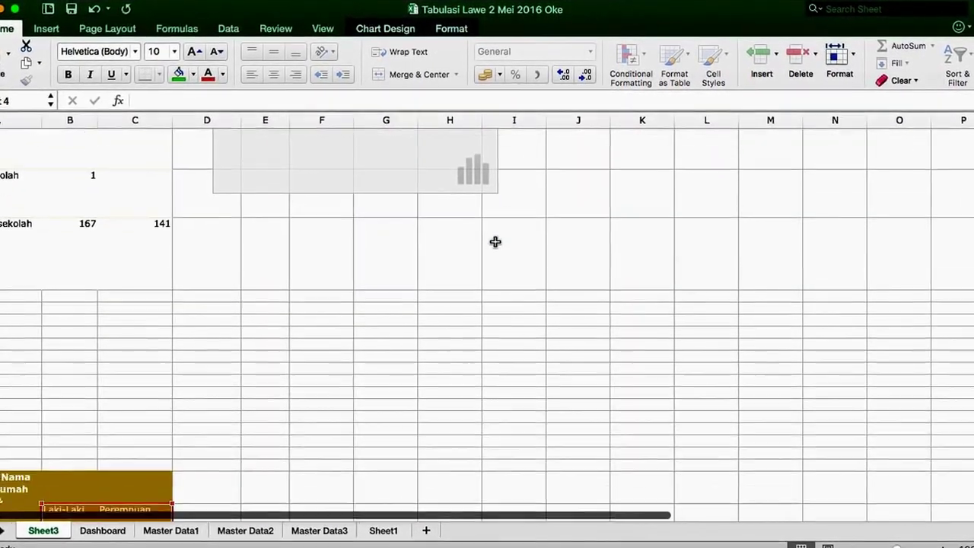
{"action": "scroll", "coordinate": [496, 242], "scroll_direction": "down", "scroll_amount": 15}
{"action": "scroll", "coordinate": [496, 244], "scroll_direction": "up", "scroll_amount": 20}
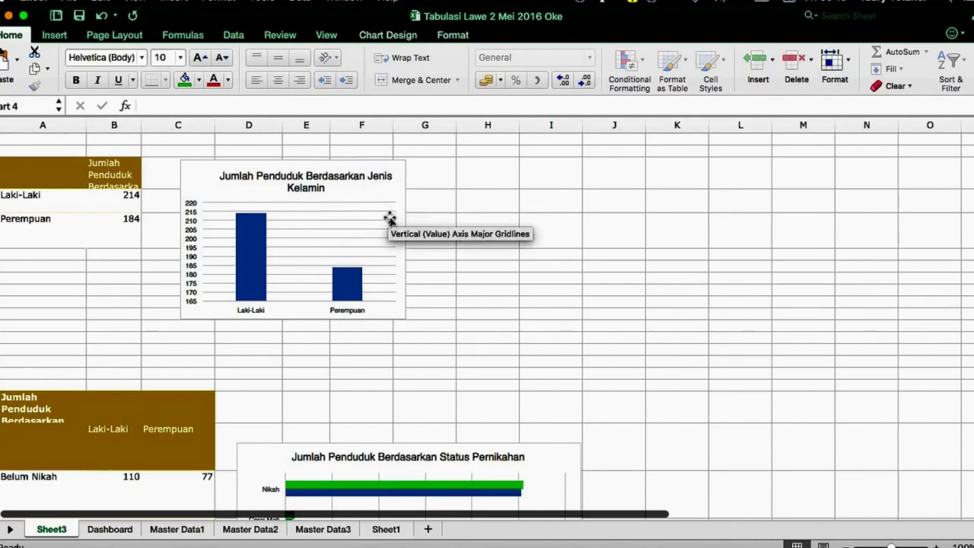
Step: Move the "Jumlah Penduduk Berdasarkan Jenis Kelamin" chart from Sheet3 to the Dashboard sheet as an embedded object
{"action": "left_click", "coordinate": [373, 166]}
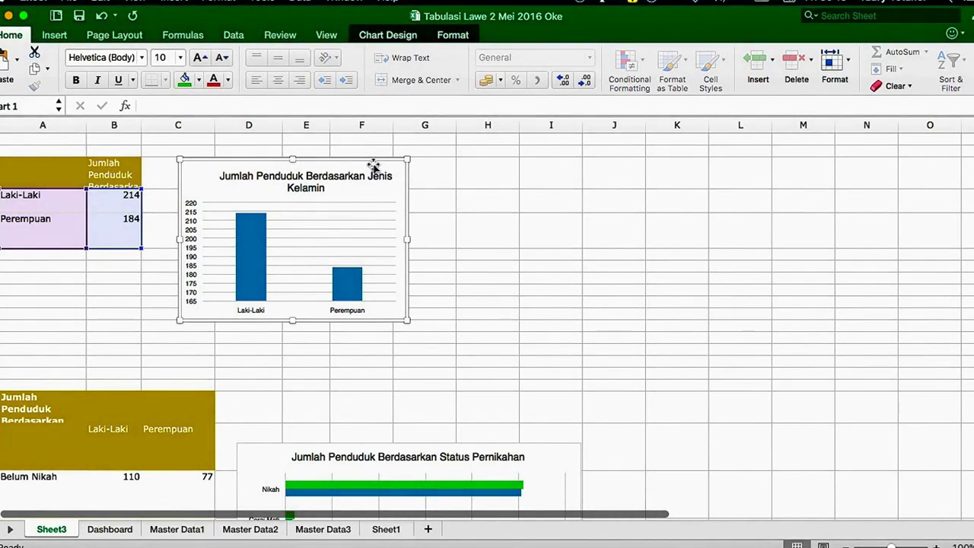
{"action": "right_click", "coordinate": [374, 166]}
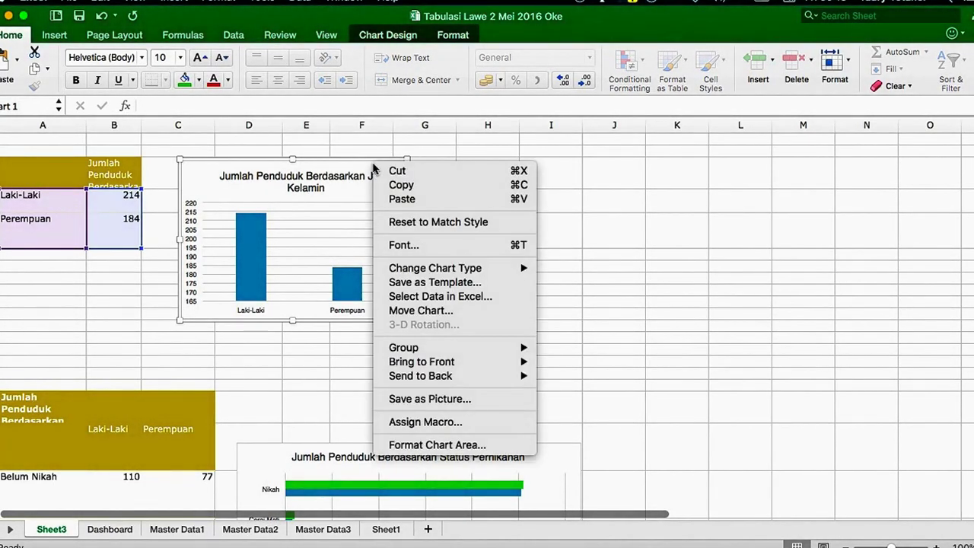
{"action": "left_click", "coordinate": [420, 311]}
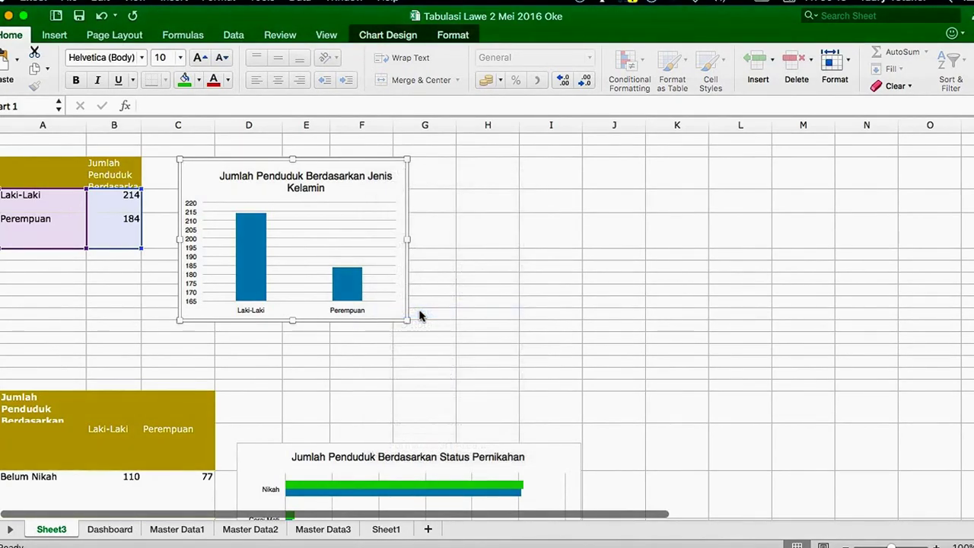
{"action": "left_click_drag", "start_coordinate": [649, 200], "coordinate": [478, 170]}
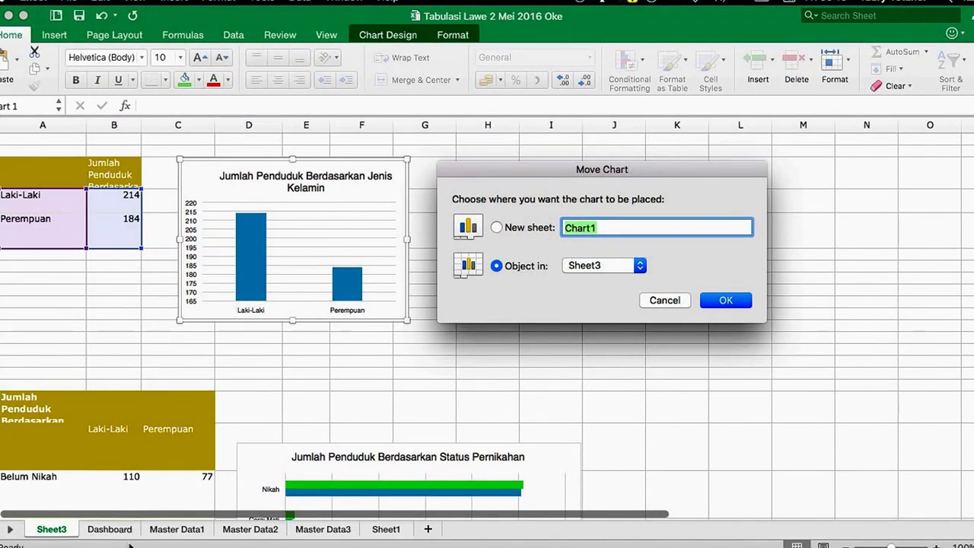
{"action": "left_click", "coordinate": [640, 266]}
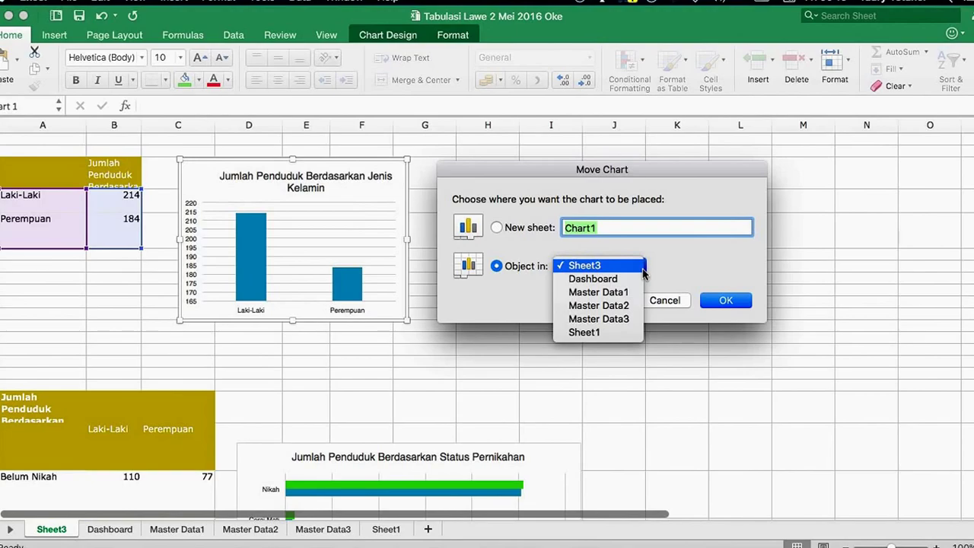
{"action": "left_click", "coordinate": [616, 279]}
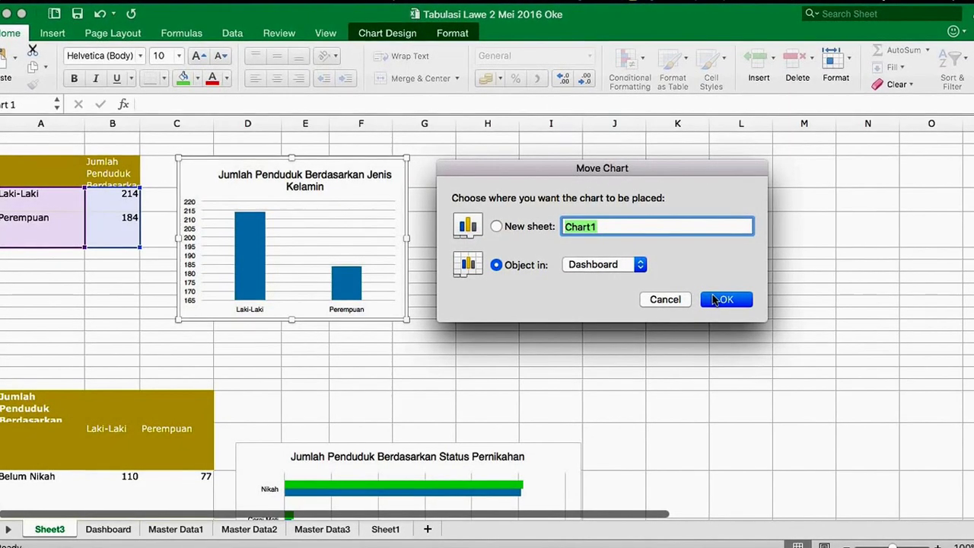
{"action": "left_click", "coordinate": [714, 294]}
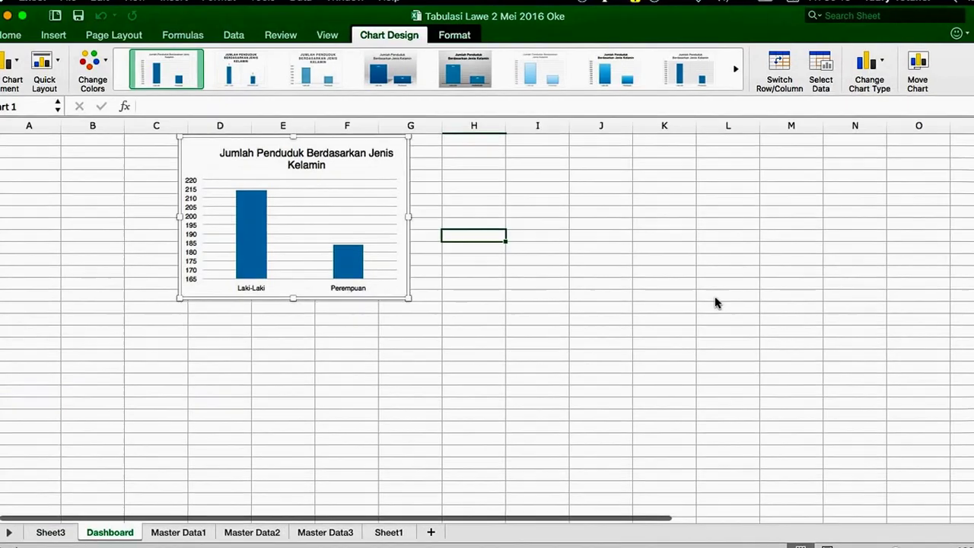
Step: Reposition the Jenis Kelamin chart on the Dashboard so it spans columns A to E, a few rows below its original place
{"action": "scroll", "coordinate": [523, 246], "scroll_direction": "up", "scroll_amount": 1}
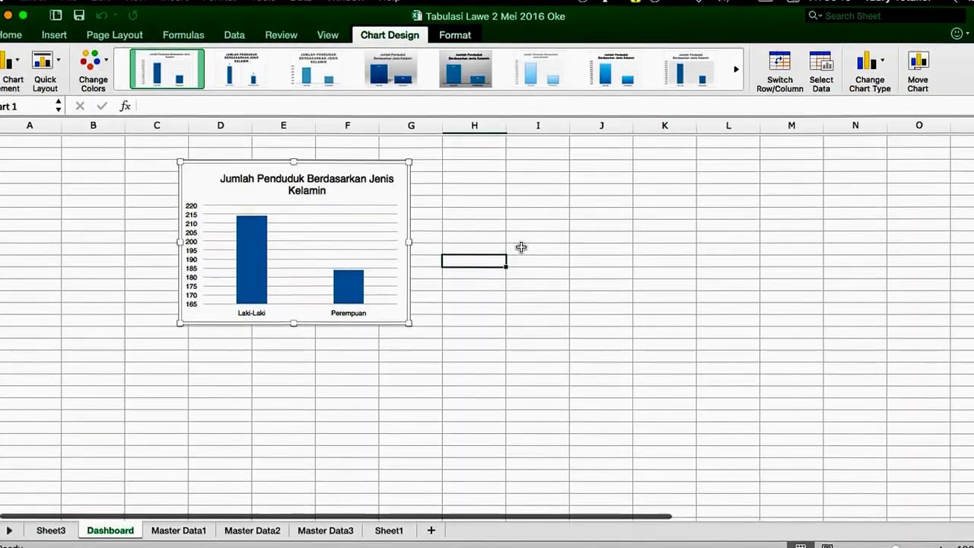
{"action": "left_click_drag", "start_coordinate": [359, 163], "coordinate": [211, 198]}
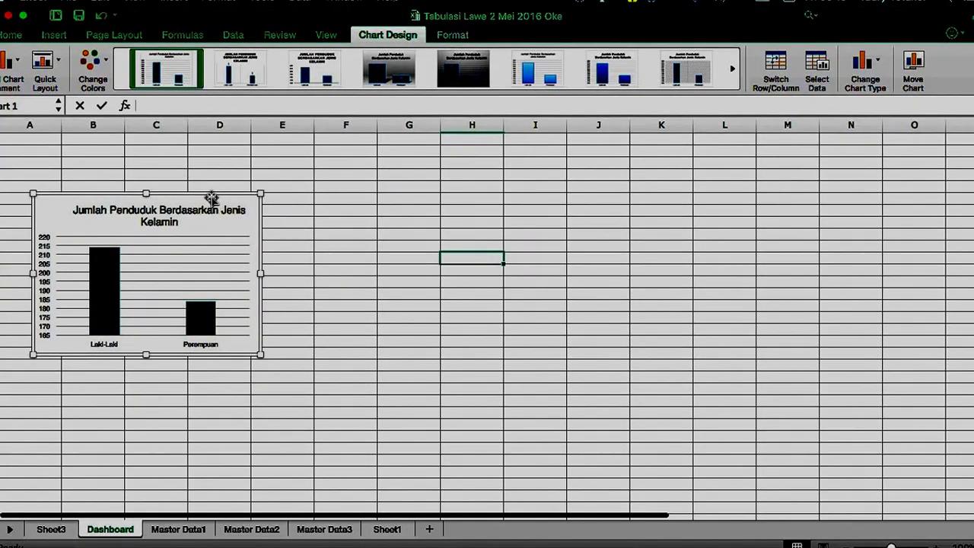
{"action": "left_click_drag", "start_coordinate": [212, 198], "coordinate": [210, 211]}
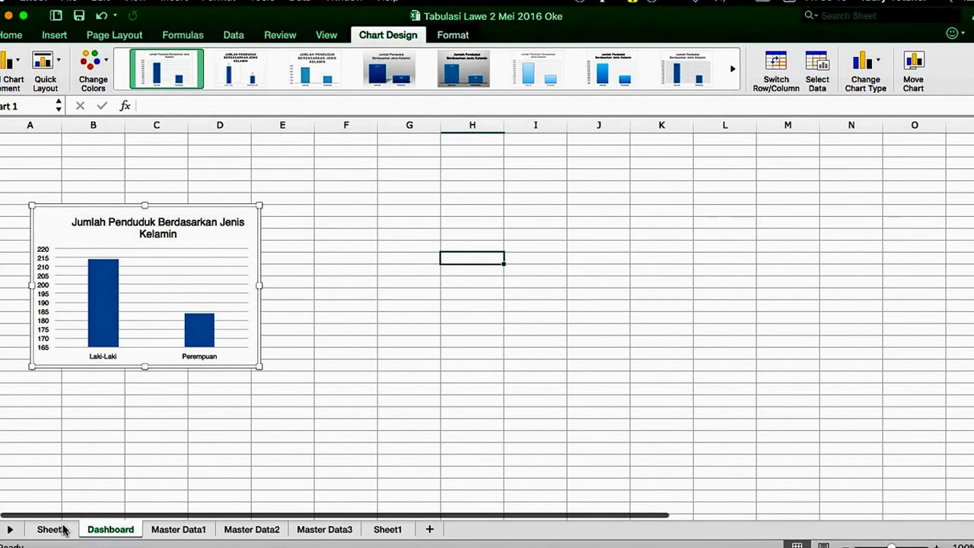
Step: Move the "Jumlah Penduduk Berdasarkan Status Pernikahan" chart from Sheet3 to the Dashboard and place it beside the Jenis Kelamin chart, tops level
{"action": "left_click", "coordinate": [61, 528]}
{"action": "scroll", "coordinate": [412, 355], "scroll_direction": "down", "scroll_amount": 10}
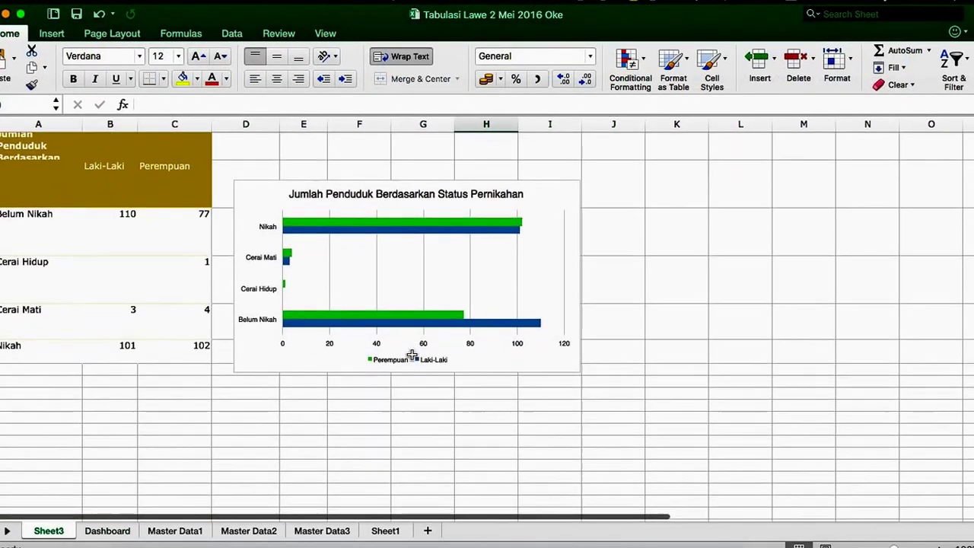
{"action": "scroll", "coordinate": [503, 158], "scroll_direction": "up", "scroll_amount": 1}
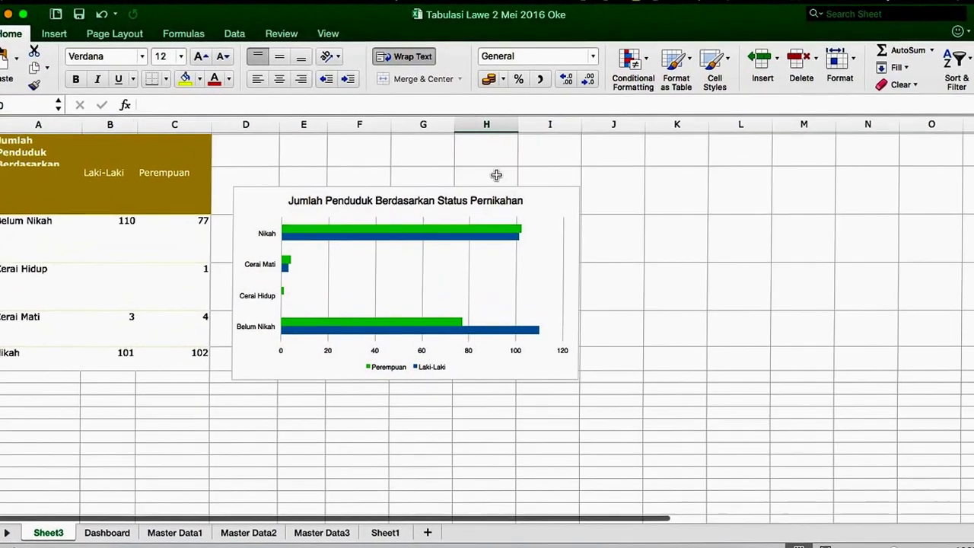
{"action": "left_click", "coordinate": [527, 189]}
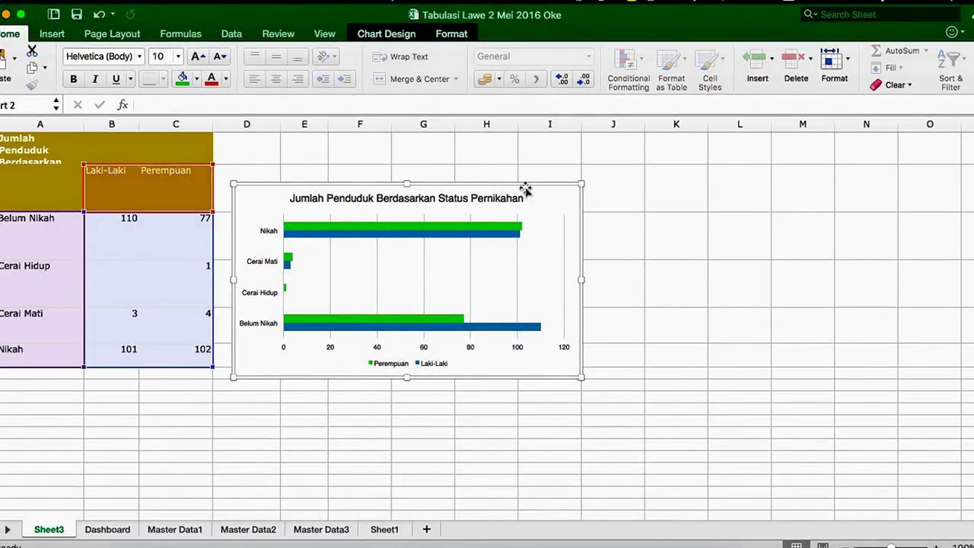
{"action": "right_click", "coordinate": [526, 190]}
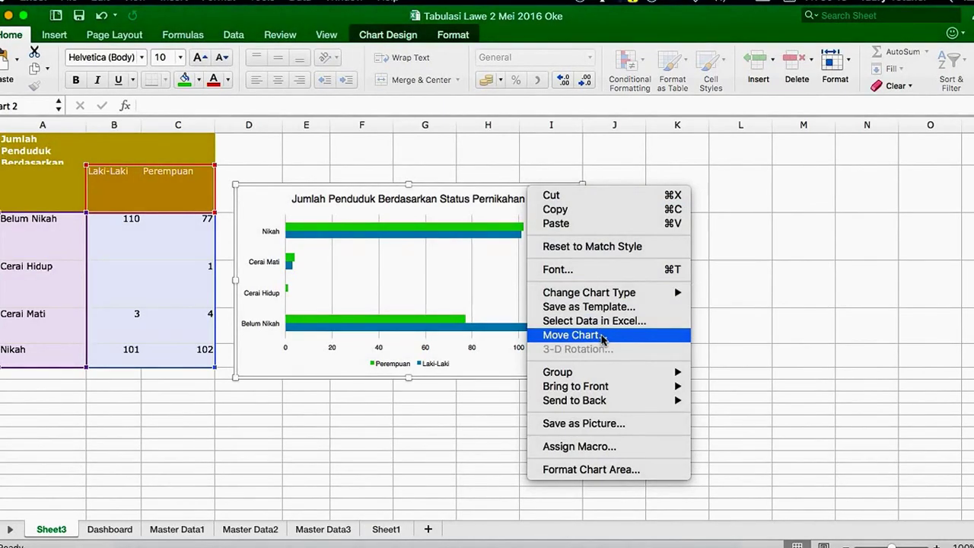
{"action": "left_click", "coordinate": [572, 335]}
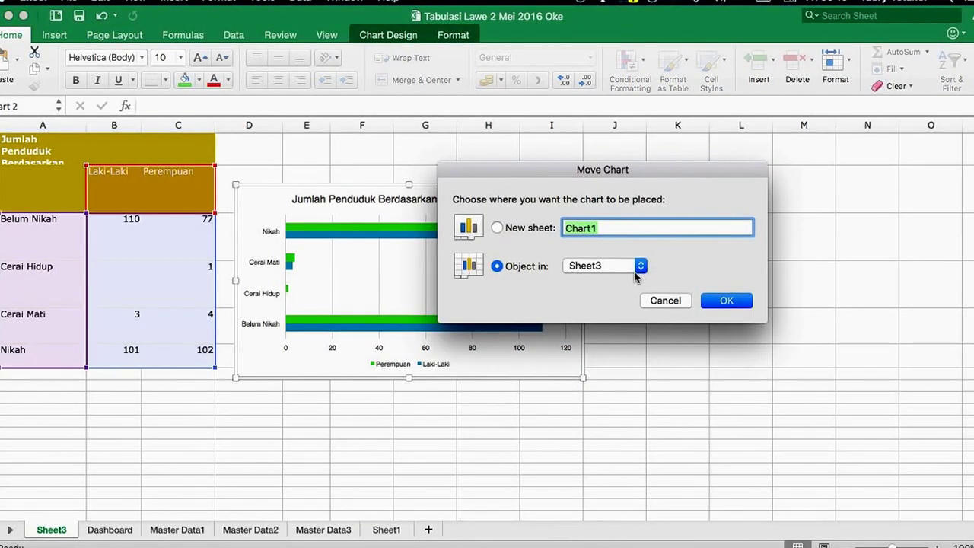
{"action": "left_click", "coordinate": [618, 280]}
{"action": "left_click", "coordinate": [727, 301]}
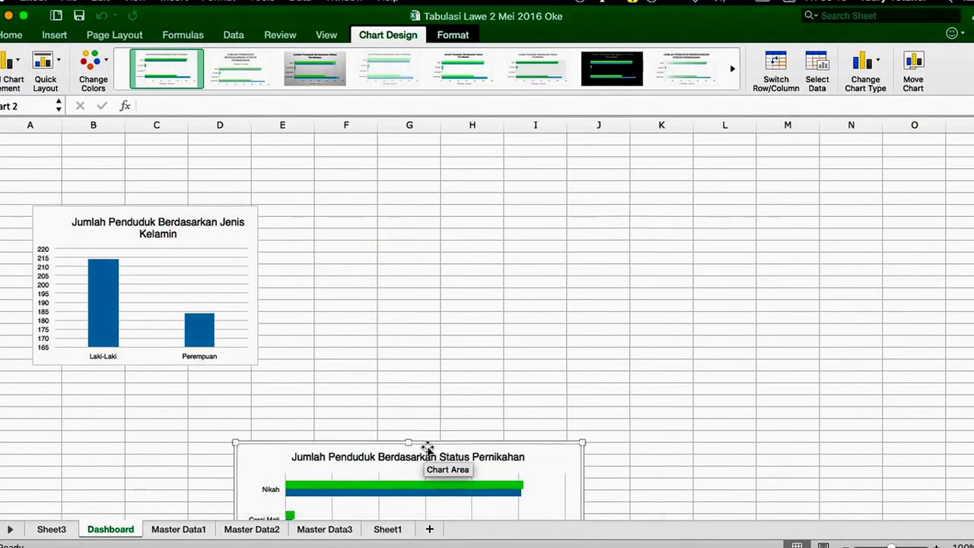
{"action": "left_click_drag", "start_coordinate": [427, 449], "coordinate": [462, 209]}
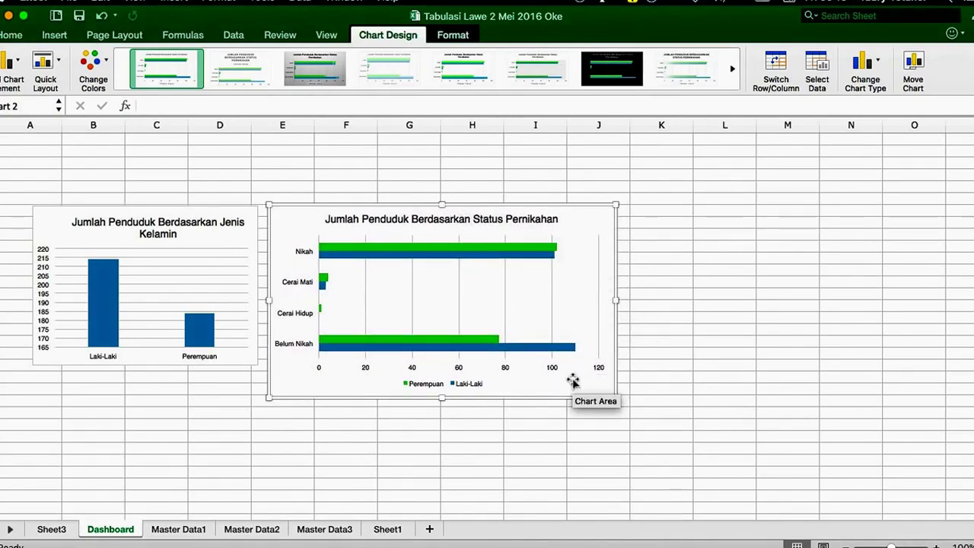
Step: Move the "Jumlah Penduduk Berdasarkan Partisipasi Sekolah" chart from Sheet3 to the Dashboard sheet as an embedded object
{"action": "left_click", "coordinate": [31, 528]}
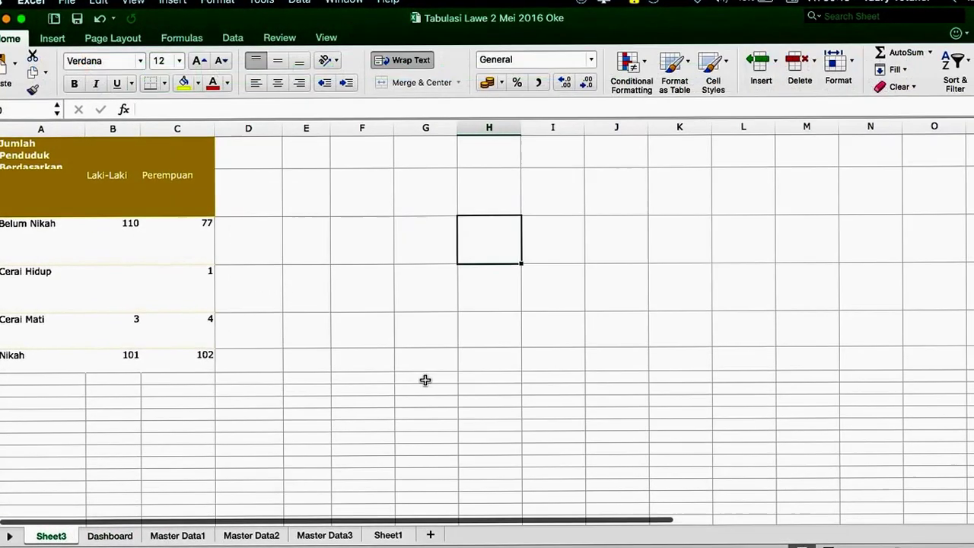
{"action": "scroll", "coordinate": [424, 377], "scroll_direction": "down", "scroll_amount": 5}
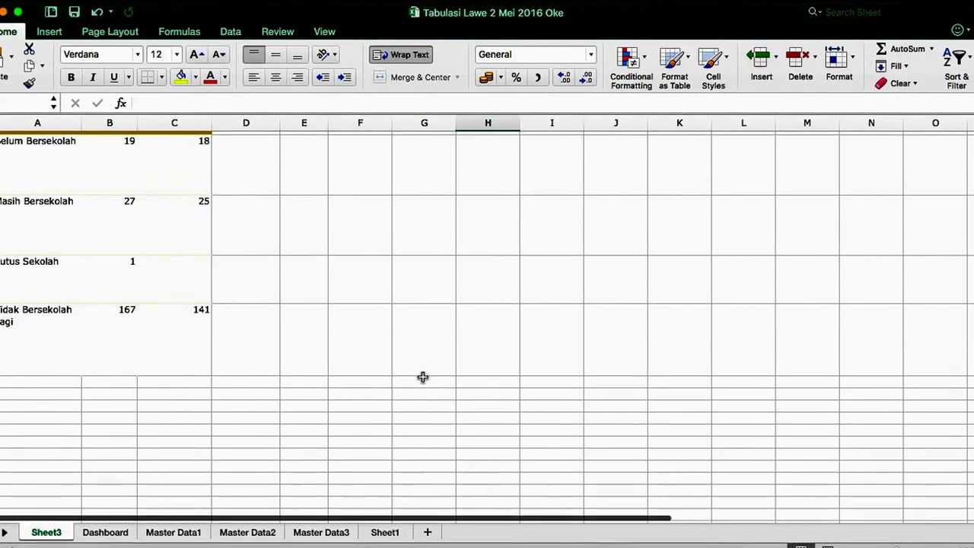
{"action": "scroll", "coordinate": [423, 377], "scroll_direction": "down", "scroll_amount": 3}
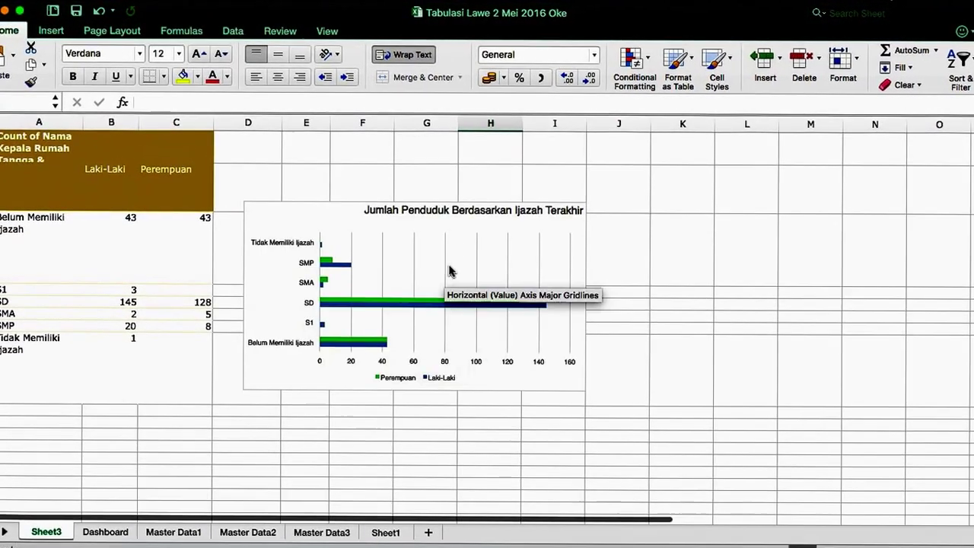
{"action": "scroll", "coordinate": [506, 248], "scroll_direction": "down", "scroll_amount": 5}
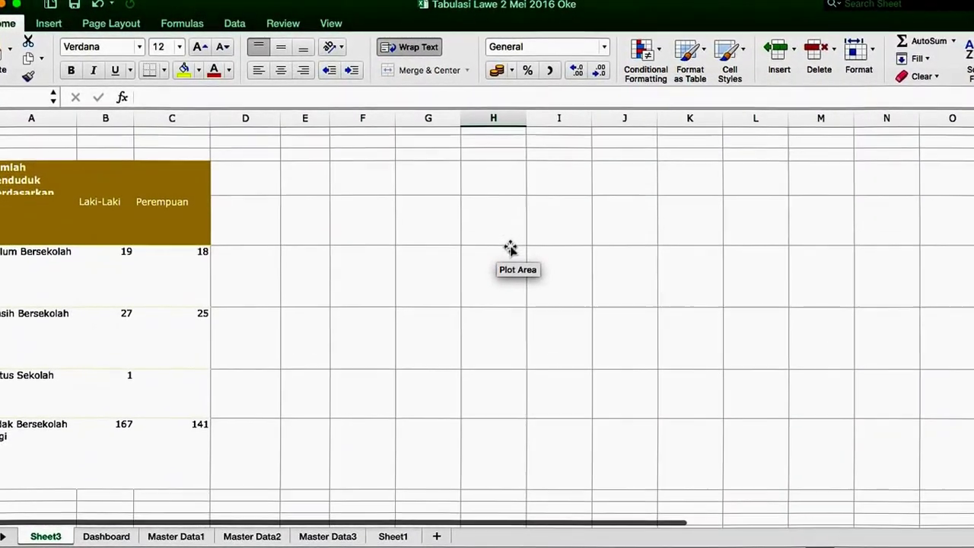
{"action": "scroll", "coordinate": [458, 352], "scroll_direction": "down", "scroll_amount": 5}
{"action": "scroll", "coordinate": [456, 355], "scroll_direction": "up", "scroll_amount": 3}
{"action": "scroll", "coordinate": [451, 347], "scroll_direction": "up", "scroll_amount": 2}
{"action": "left_click", "coordinate": [485, 171]}
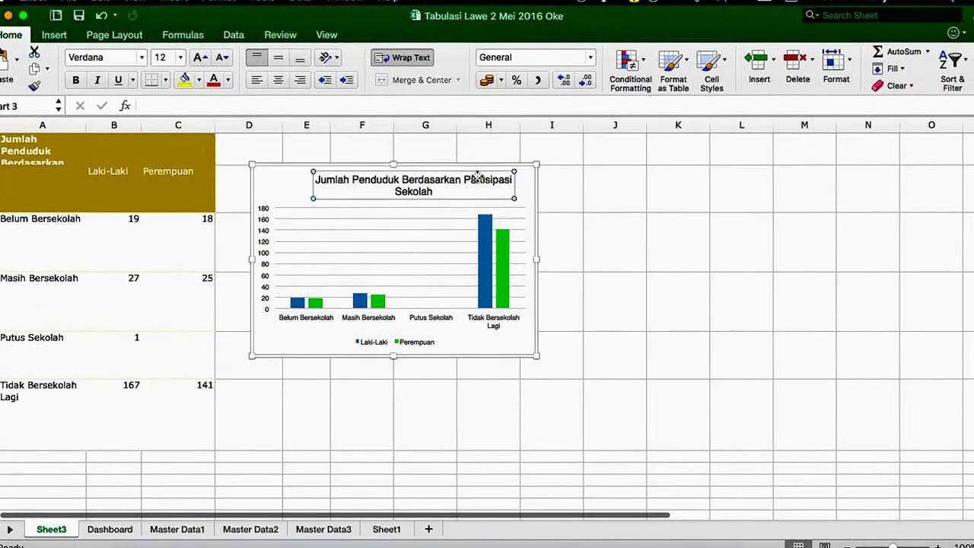
{"action": "left_click", "coordinate": [510, 162]}
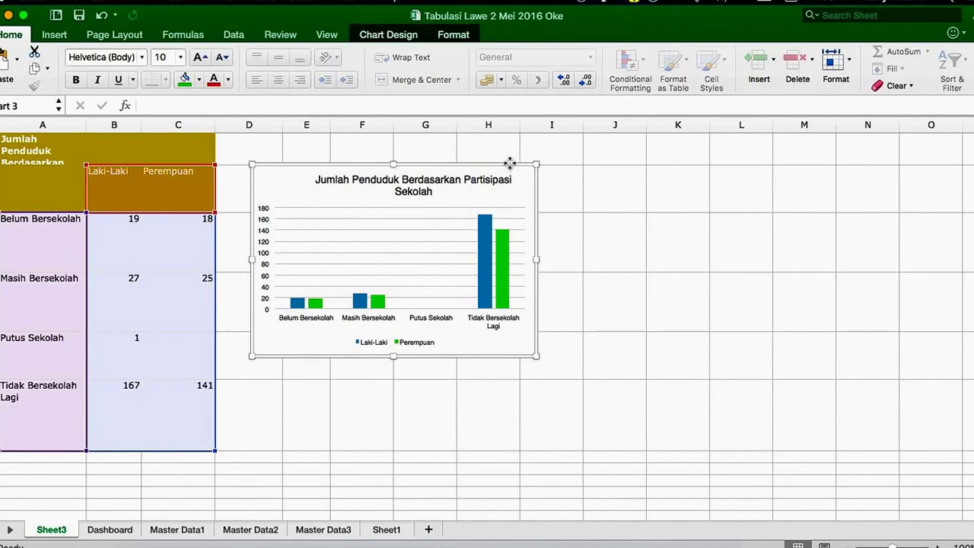
{"action": "left_click", "coordinate": [588, 310]}
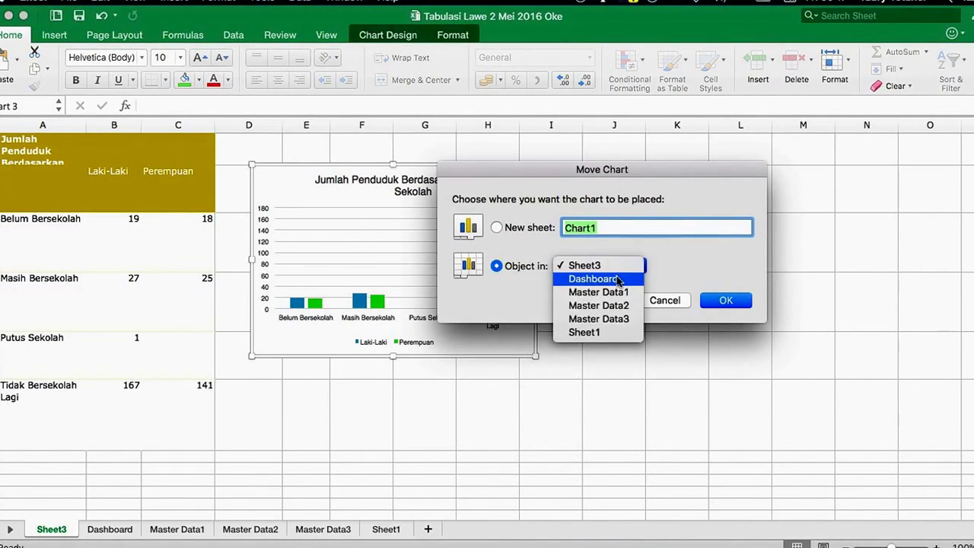
{"action": "left_click", "coordinate": [726, 301]}
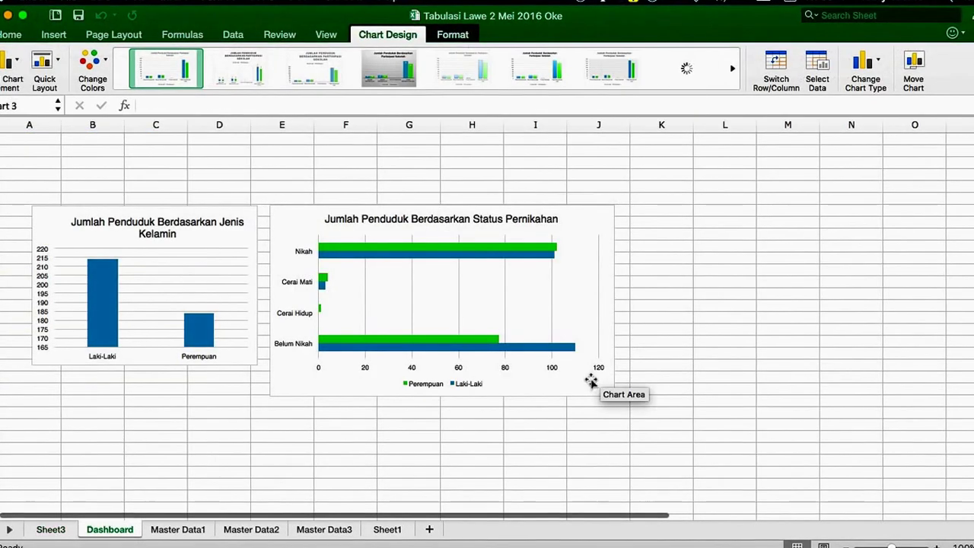
Step: Reposition the Partisipasi Sekolah chart on the Dashboard directly beneath the Jenis Kelamin chart
{"action": "scroll", "coordinate": [619, 328], "scroll_direction": "down", "scroll_amount": 15}
{"action": "scroll", "coordinate": [619, 328], "scroll_direction": "up", "scroll_amount": 5}
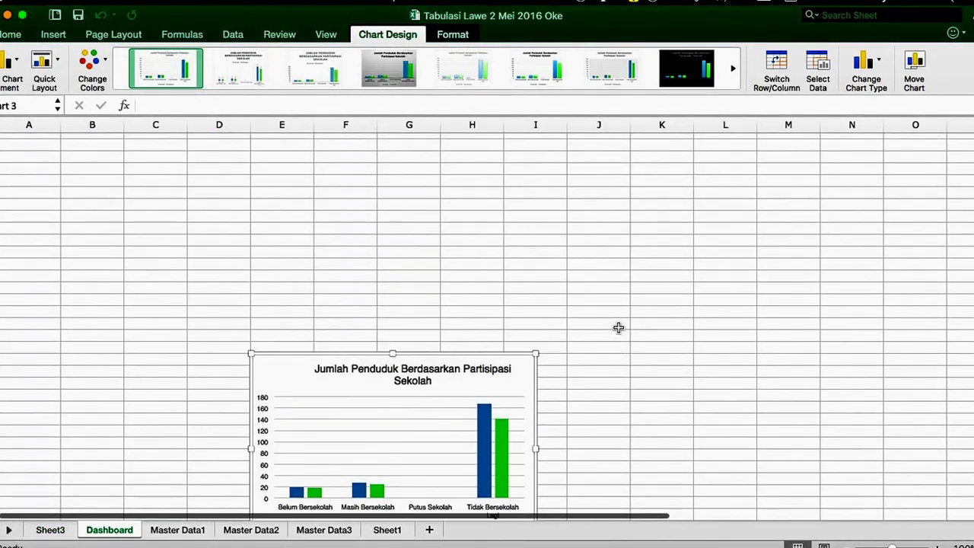
{"action": "left_click_drag", "start_coordinate": [467, 363], "coordinate": [279, 157]}
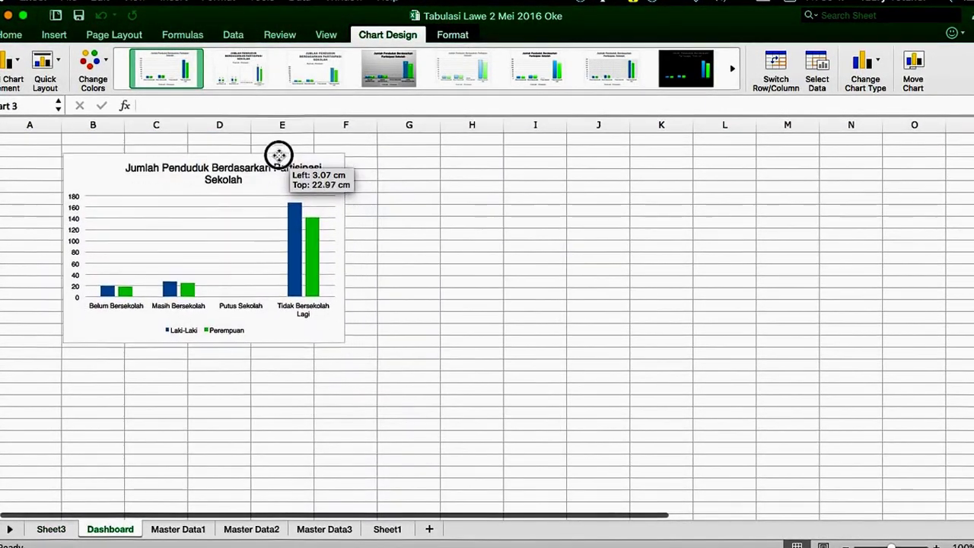
{"action": "scroll", "coordinate": [500, 207], "scroll_direction": "up", "scroll_amount": 5}
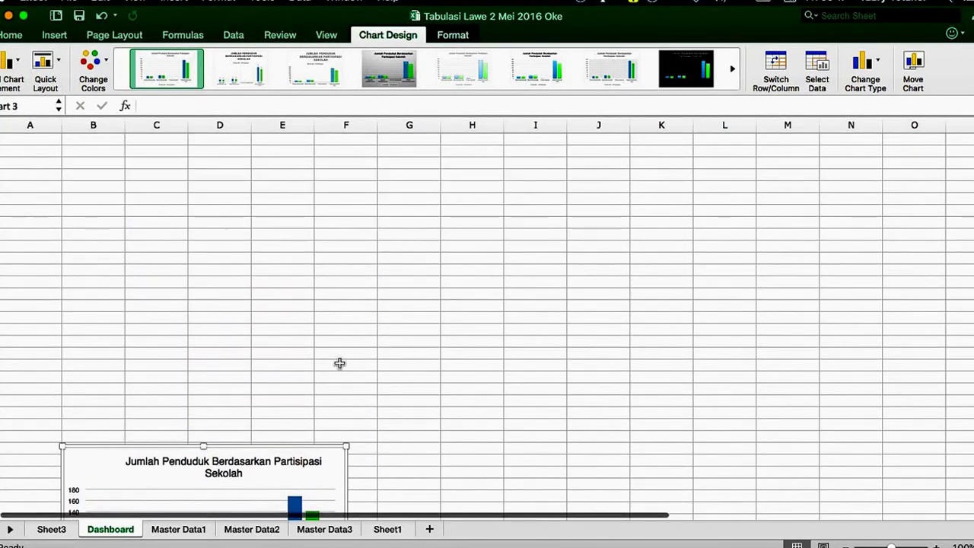
{"action": "left_click_drag", "start_coordinate": [277, 449], "coordinate": [236, 221]}
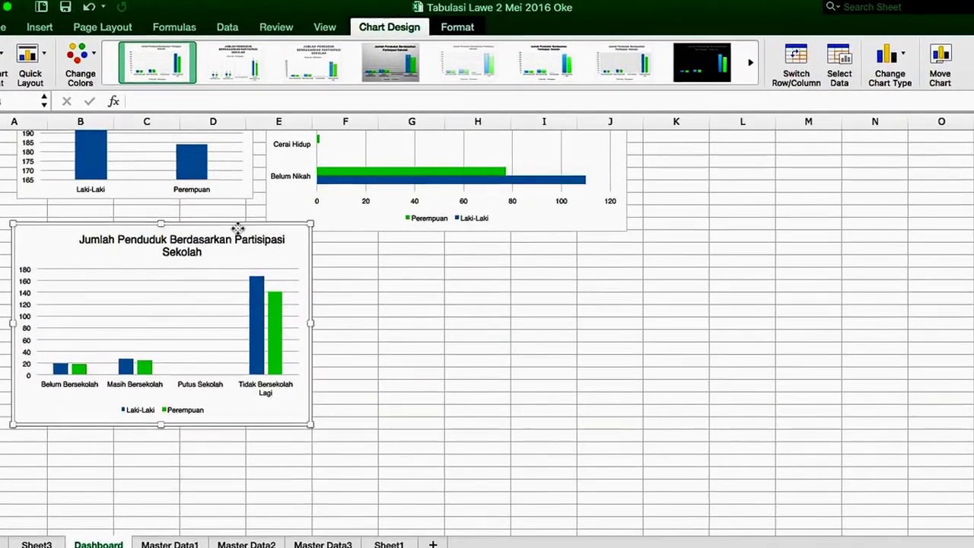
Step: Nudge the Status Pernikahan chart clear of the Jenis Kelamin chart and shorten it so their bottom edges roughly line up
{"action": "scroll", "coordinate": [577, 278], "scroll_direction": "up", "scroll_amount": 3}
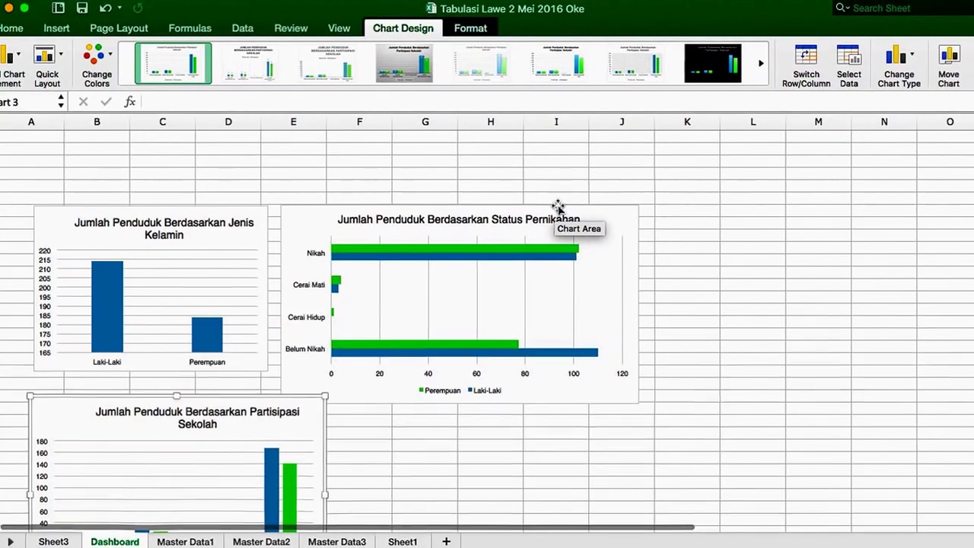
{"action": "left_click_drag", "start_coordinate": [575, 213], "coordinate": [542, 206]}
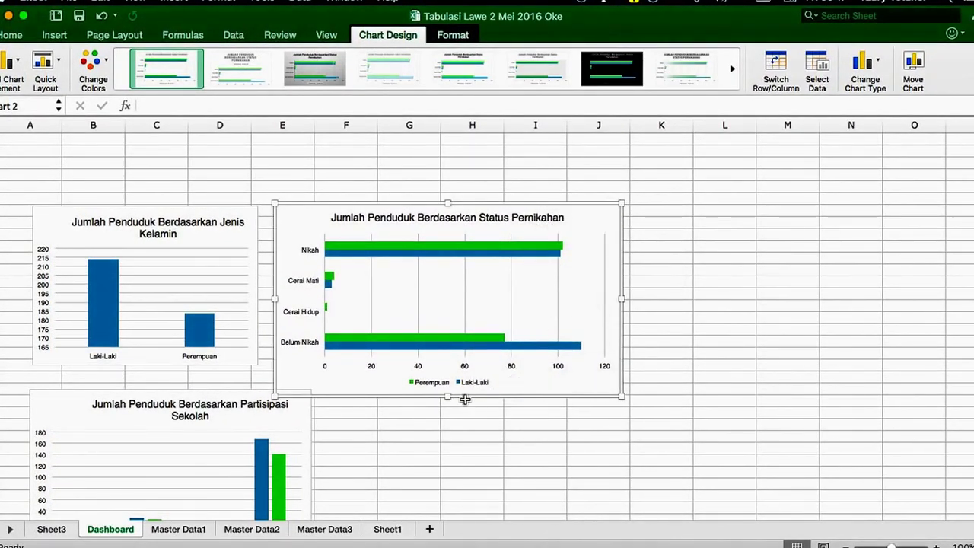
{"action": "left_click_drag", "start_coordinate": [449, 395], "coordinate": [450, 369]}
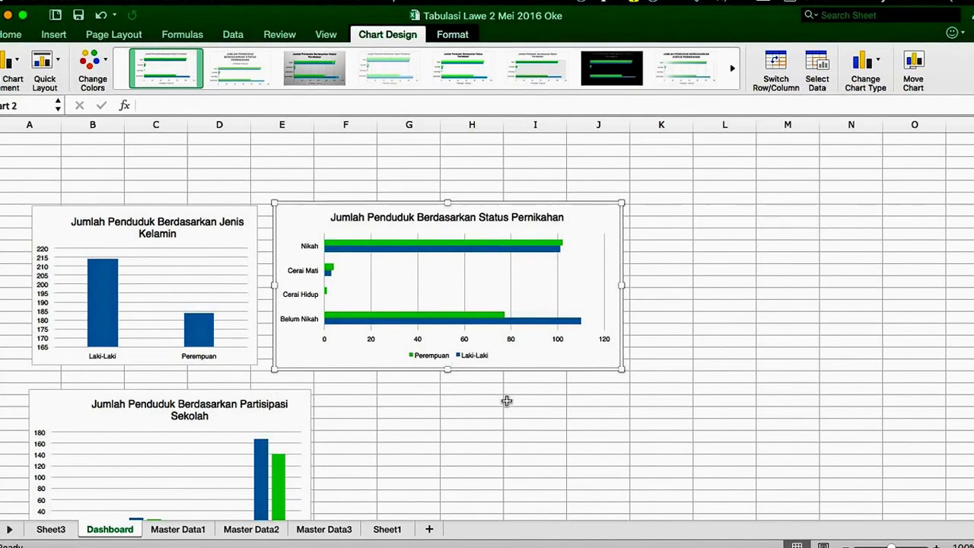
{"action": "left_click", "coordinate": [542, 399]}
Step: Move the Partisipasi Sekolah chart up, leaving only a small gap beneath the Jenis Kelamin chart
{"action": "scroll", "coordinate": [376, 396], "scroll_direction": "down", "scroll_amount": 5}
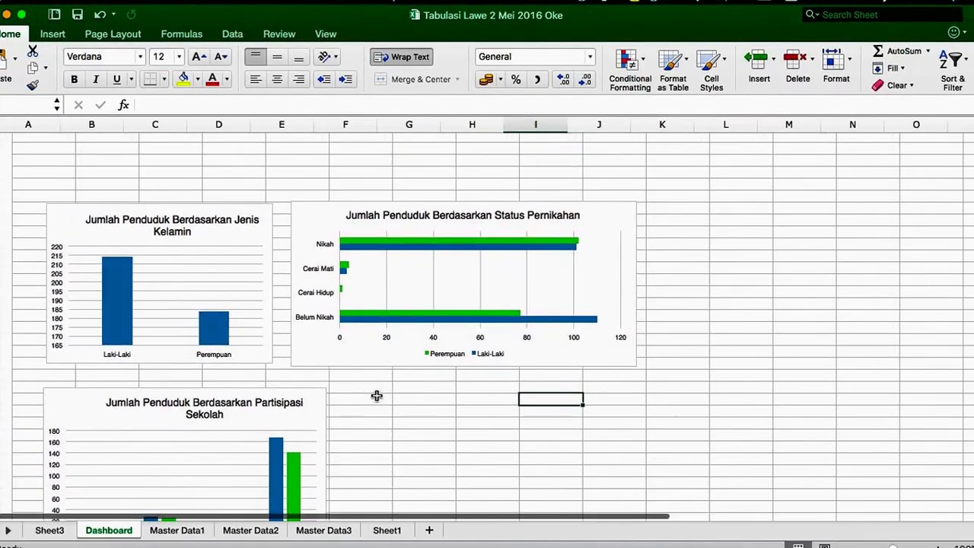
{"action": "mouse_move", "coordinate": [248, 283]}
{"action": "left_mouse_down"}
{"action": "mouse_move", "coordinate": [239, 270]}
{"action": "mouse_move", "coordinate": [250, 267]}
{"action": "left_mouse_up"}
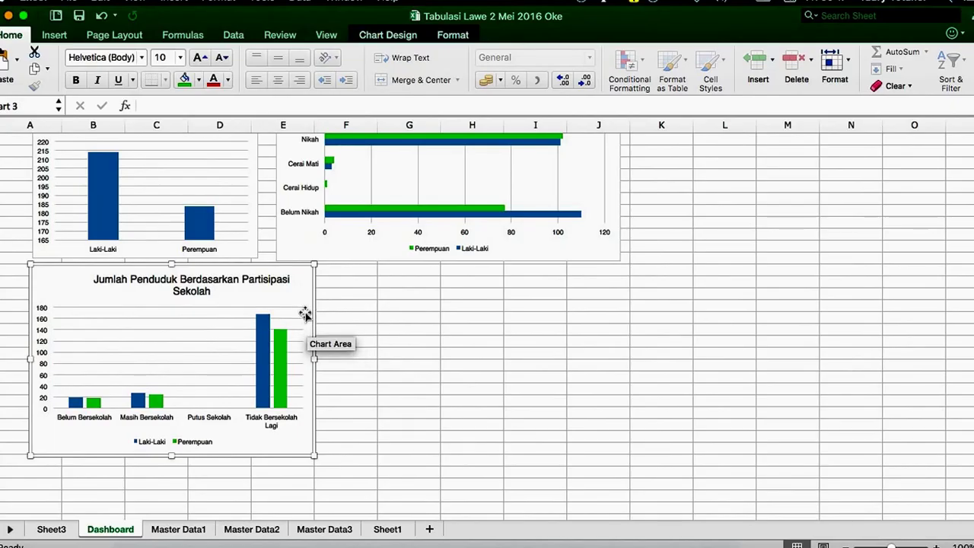
{"action": "mouse_move", "coordinate": [273, 268]}
{"action": "left_mouse_down"}
{"action": "mouse_move", "coordinate": [266, 285]}
{"action": "mouse_move", "coordinate": [264, 273]}
{"action": "mouse_move", "coordinate": [275, 277]}
{"action": "left_mouse_up"}
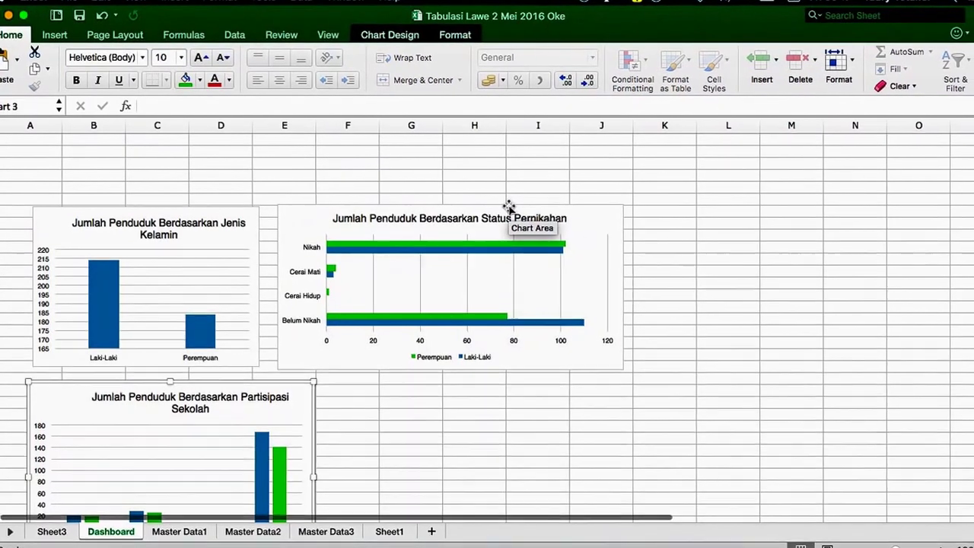
Step: Shift the Status Pernikahan chart aside and enlarge the Jenis Kelamin chart to match the Partisipasi Sekolah chart's width
{"action": "left_click_drag", "start_coordinate": [509, 207], "coordinate": [567, 203]}
{"action": "left_click", "coordinate": [202, 239]}
{"action": "mouse_move", "coordinate": [260, 206]}
{"action": "left_mouse_down"}
{"action": "mouse_move", "coordinate": [298, 195]}
{"action": "mouse_move", "coordinate": [269, 193]}
{"action": "left_mouse_up"}
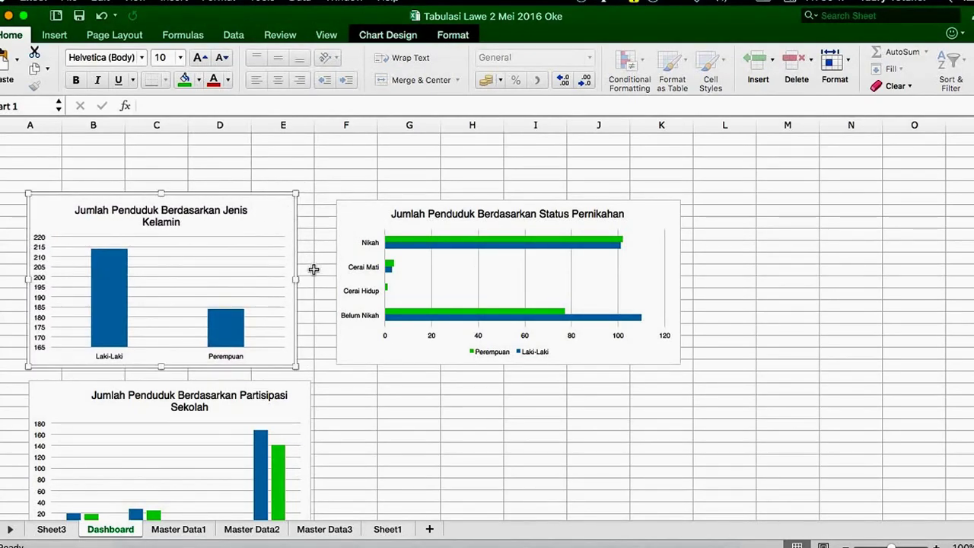
{"action": "left_click_drag", "start_coordinate": [307, 277], "coordinate": [311, 279]}
Step: Place the Status Pernikahan chart level beside the Jenis Kelamin chart, match its height and narrow it to span columns F to K
{"action": "left_click_drag", "start_coordinate": [375, 207], "coordinate": [361, 201]}
{"action": "left_click_drag", "start_coordinate": [496, 363], "coordinate": [496, 362]}
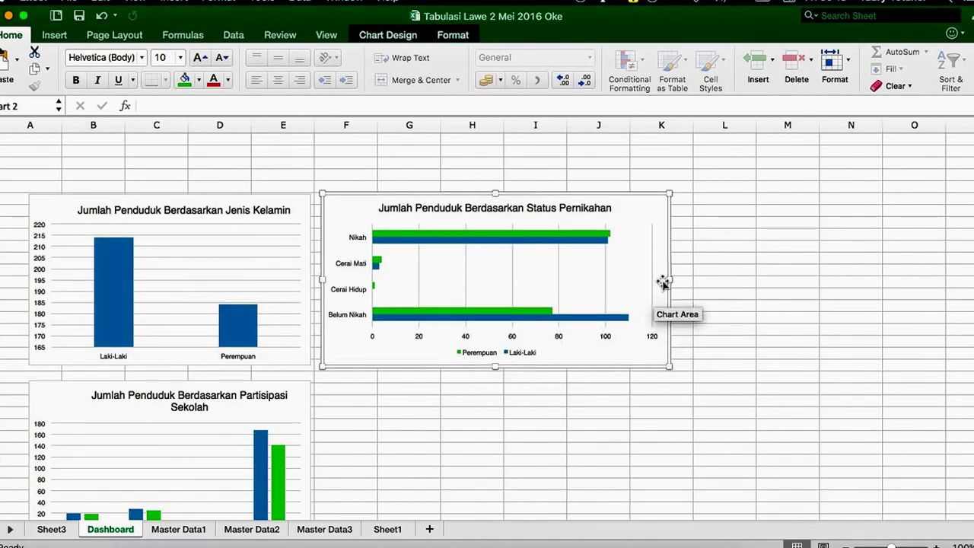
{"action": "left_click_drag", "start_coordinate": [656, 288], "coordinate": [656, 288]}
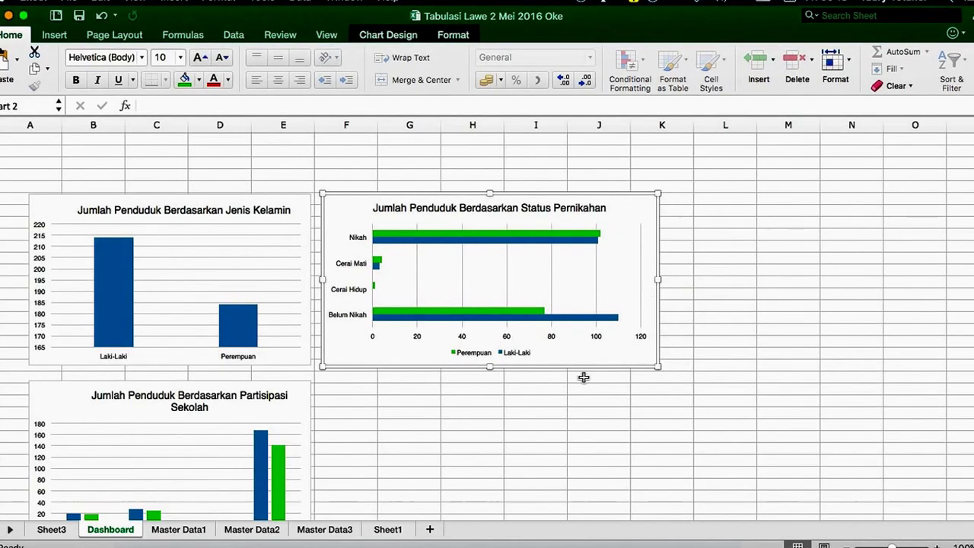
Step: Move the "Jumlah Penduduk Berdasarkan Ijazah Terakhir" chart from Sheet3 to the Dashboard and place it beneath the Status Pernikahan chart
{"action": "left_click", "coordinate": [59, 537]}
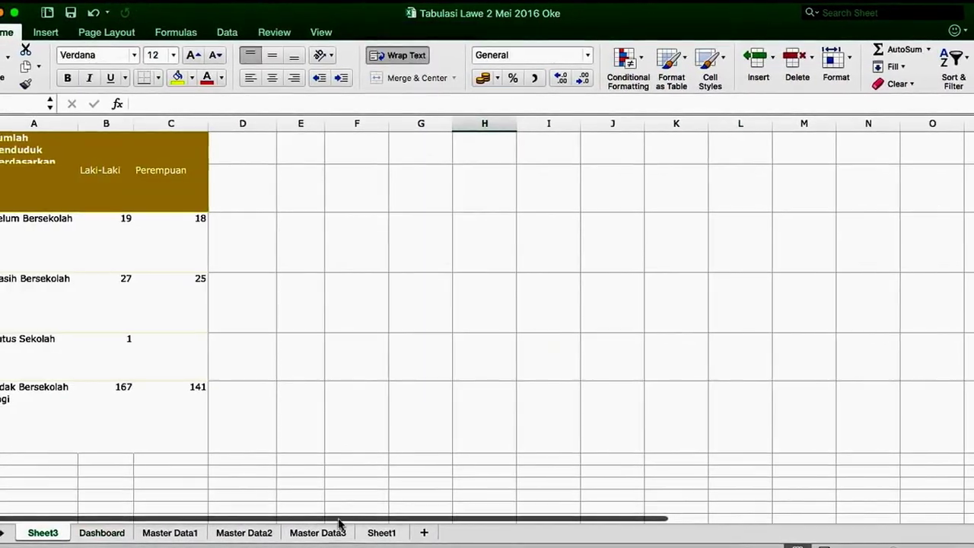
{"action": "scroll", "coordinate": [379, 487], "scroll_direction": "down", "scroll_amount": 5}
{"action": "scroll", "coordinate": [458, 380], "scroll_direction": "up", "scroll_amount": 10}
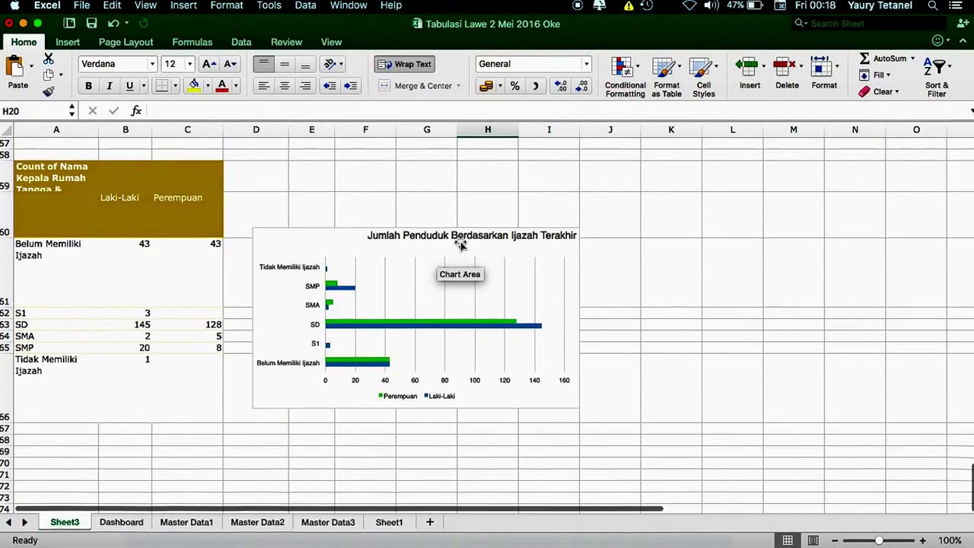
{"action": "right_click", "coordinate": [386, 229]}
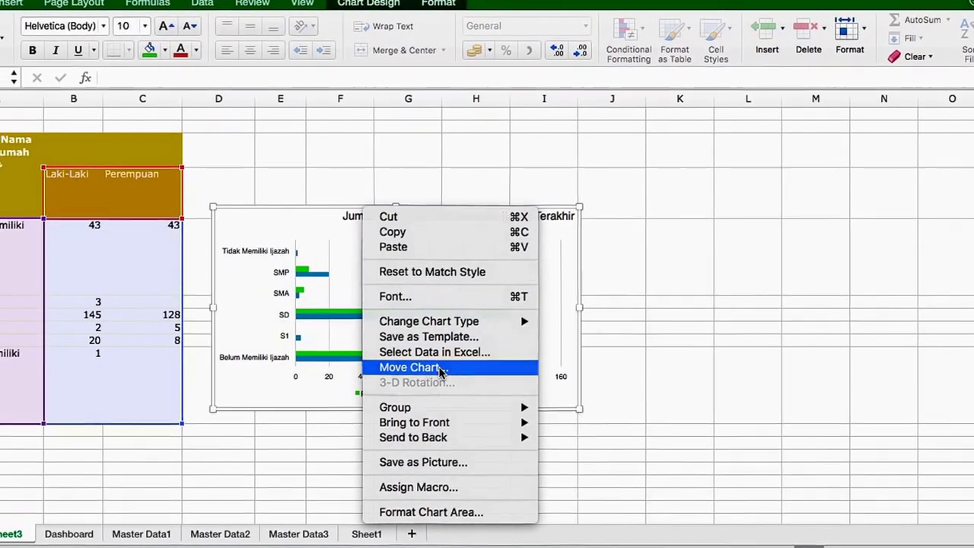
{"action": "left_click", "coordinate": [442, 371]}
{"action": "left_click", "coordinate": [631, 258]}
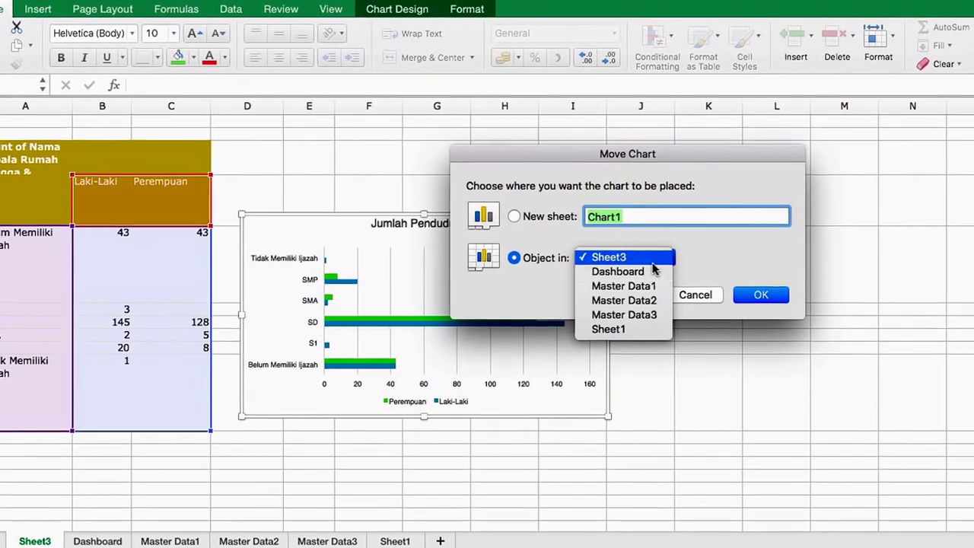
{"action": "left_click", "coordinate": [639, 271]}
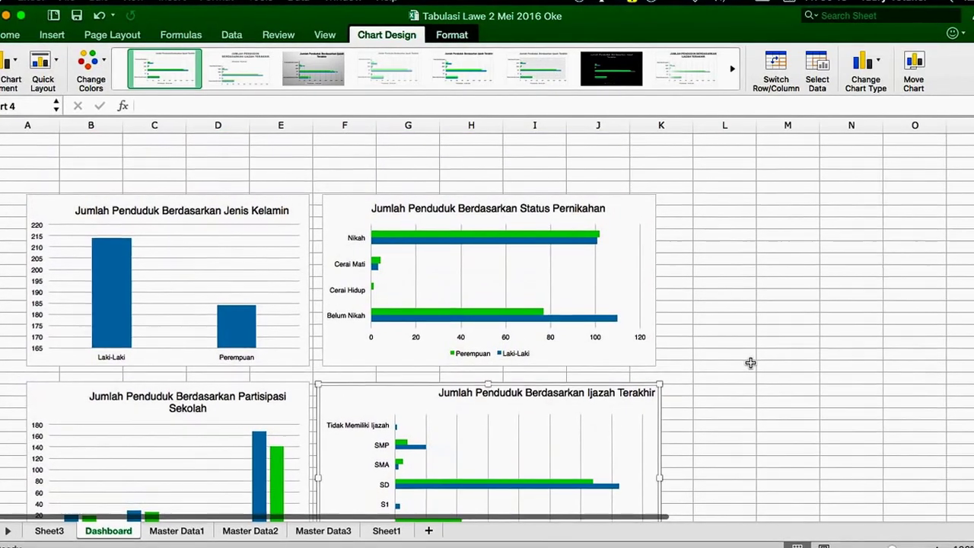
{"action": "scroll", "coordinate": [751, 361], "scroll_direction": "down", "scroll_amount": 2}
{"action": "scroll", "coordinate": [750, 364], "scroll_direction": "down", "scroll_amount": 1}
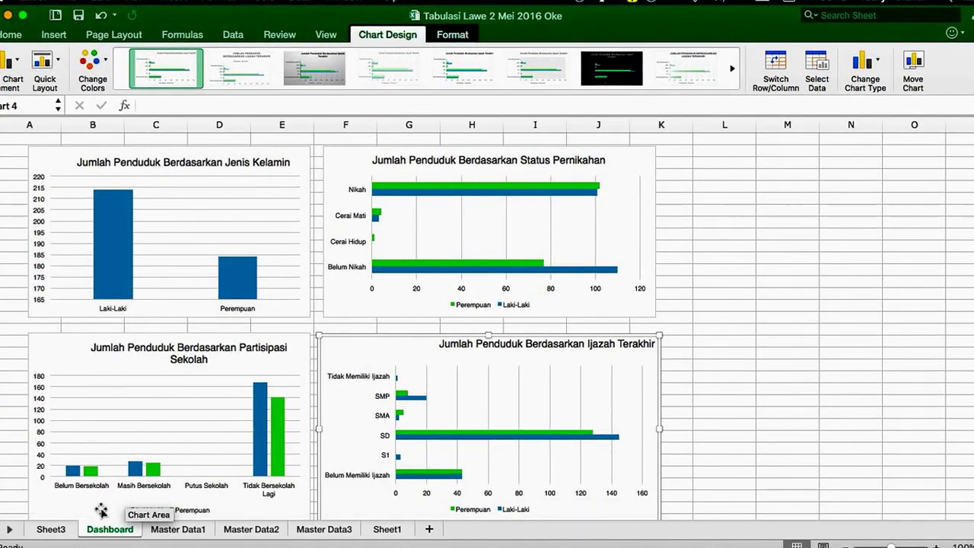
Step: Insert a Jenis Kelamin slicer for the pivot table of diploma levels on Sheet3
{"action": "left_click", "coordinate": [51, 529]}
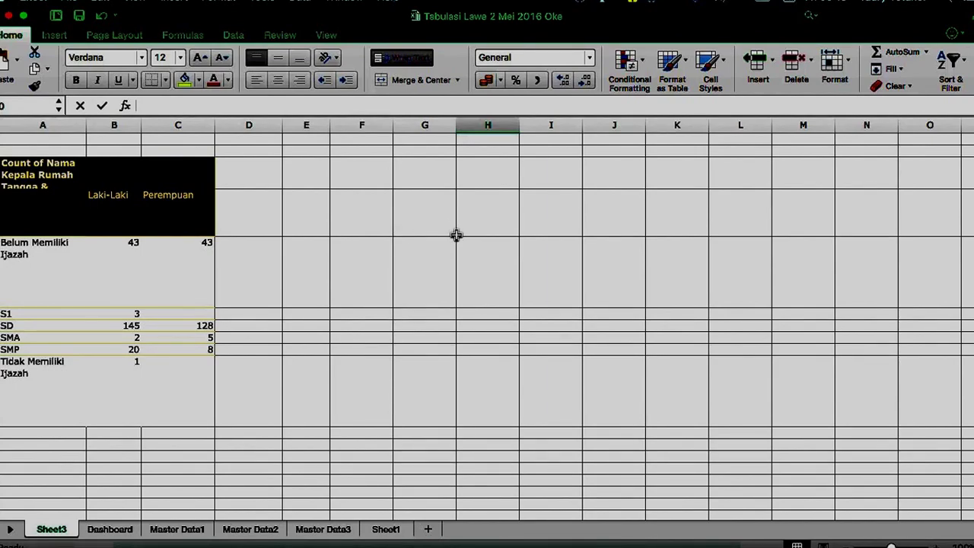
{"action": "left_click", "coordinate": [56, 36]}
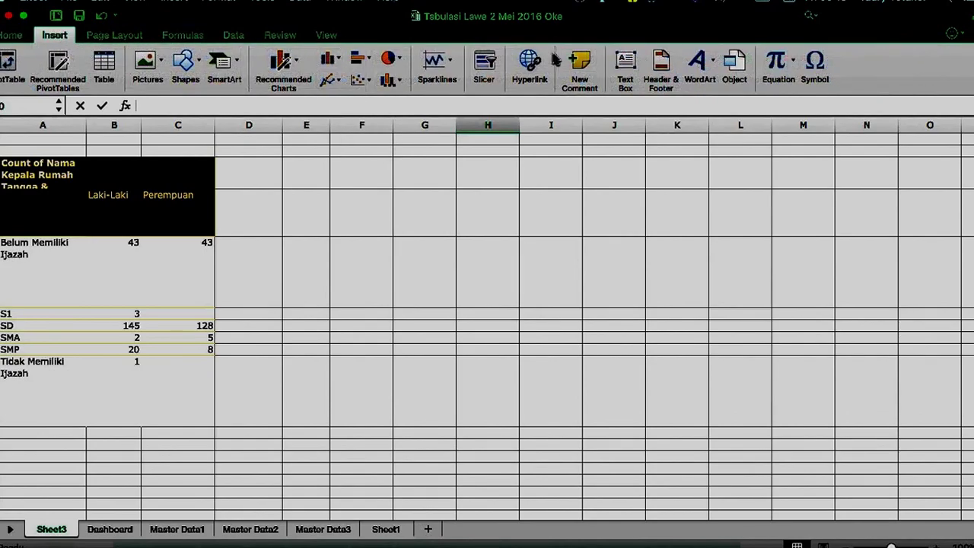
{"action": "left_click", "coordinate": [452, 272]}
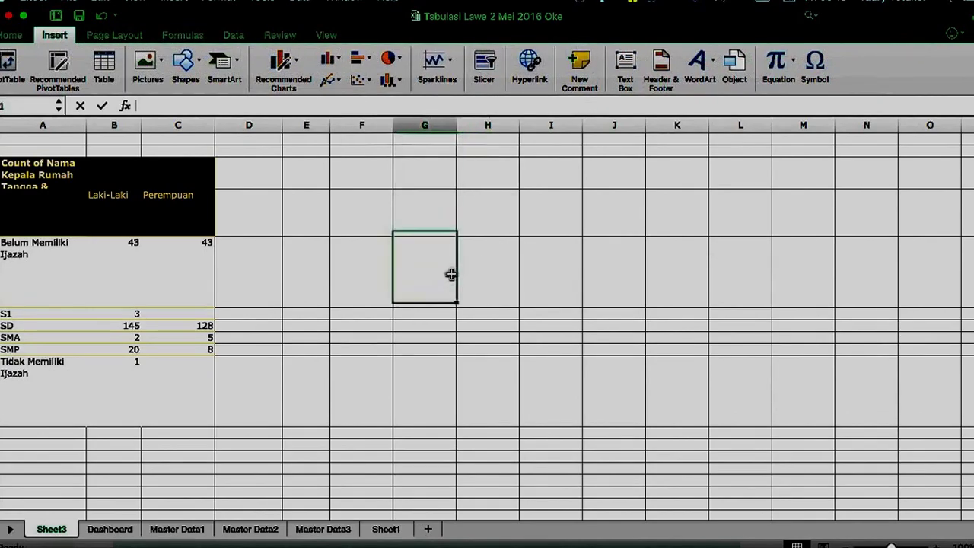
{"action": "left_click", "coordinate": [350, 338]}
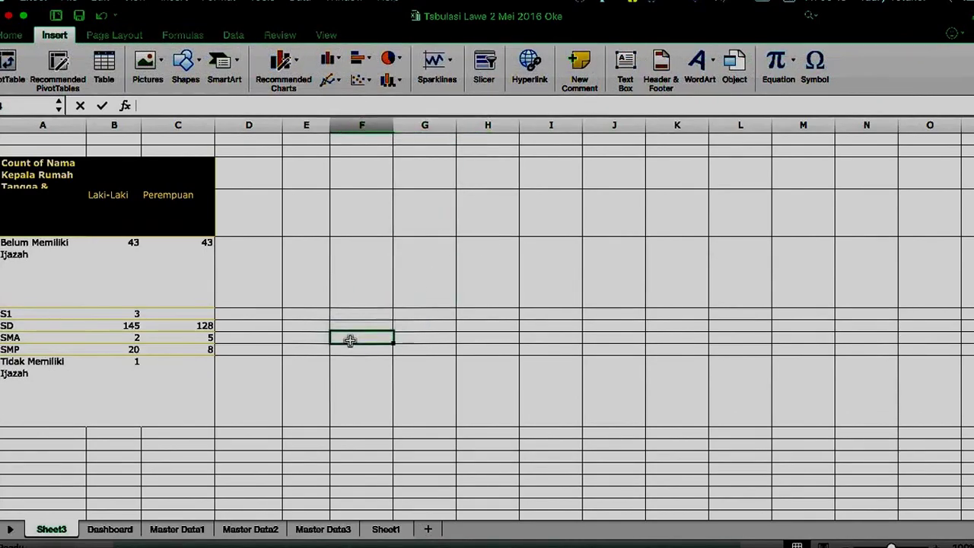
{"action": "left_click", "coordinate": [193, 261]}
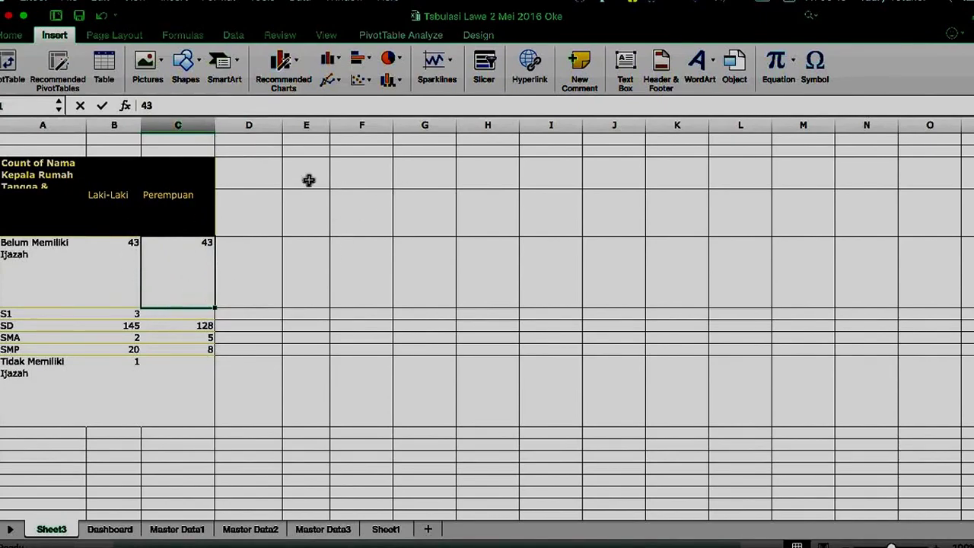
{"action": "left_click", "coordinate": [484, 76]}
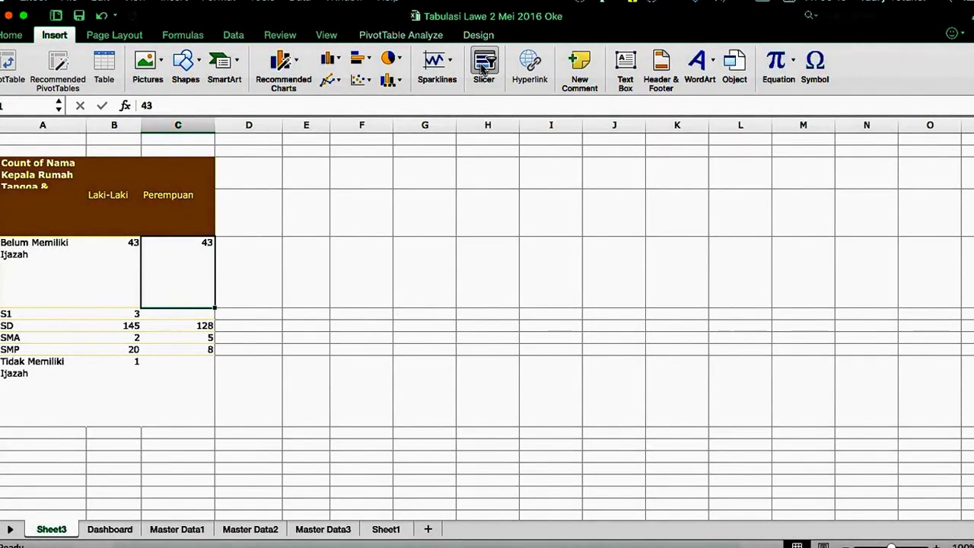
{"action": "left_click", "coordinate": [482, 69]}
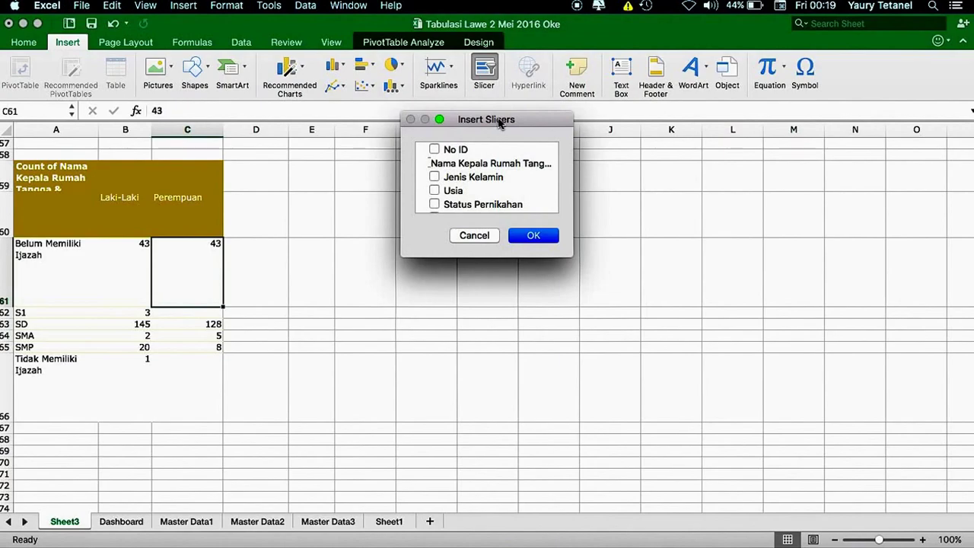
{"action": "left_click_drag", "start_coordinate": [491, 121], "coordinate": [473, 155]}
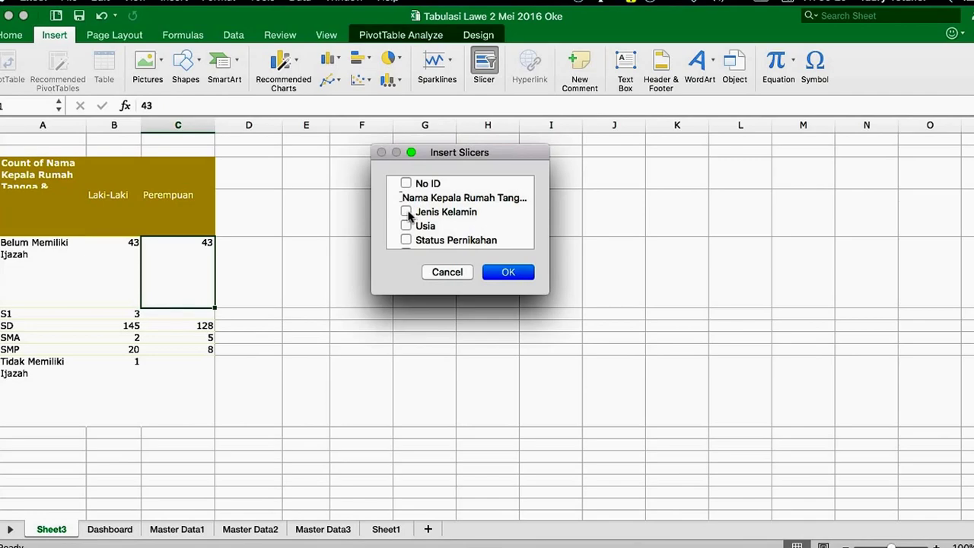
{"action": "left_click", "coordinate": [406, 211]}
{"action": "left_click", "coordinate": [509, 276]}
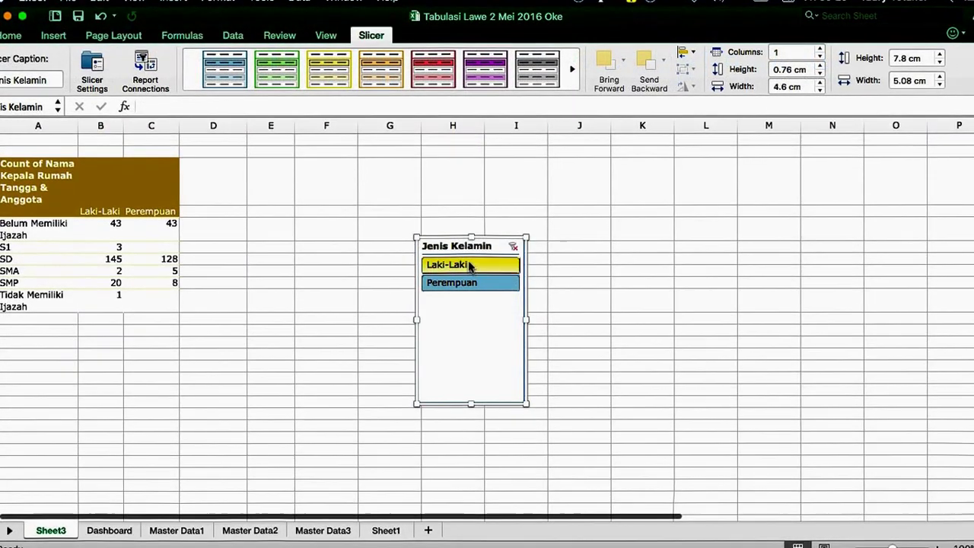
Step: Place the Jenis Kelamin slicer in columns F to G near the pivot table and shorten it to about 3.88 cm high
{"action": "left_click_drag", "start_coordinate": [483, 239], "coordinate": [368, 161]}
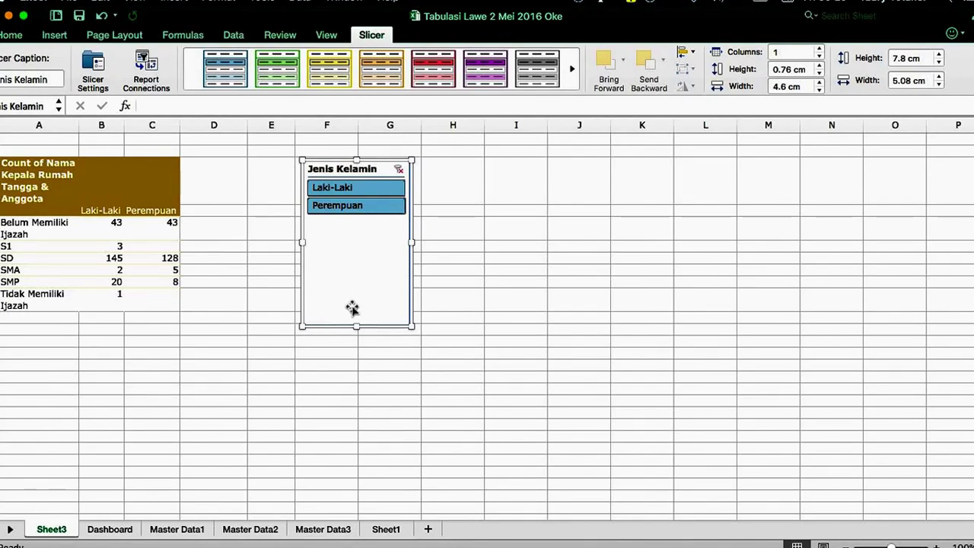
{"action": "left_click_drag", "start_coordinate": [356, 326], "coordinate": [358, 243]}
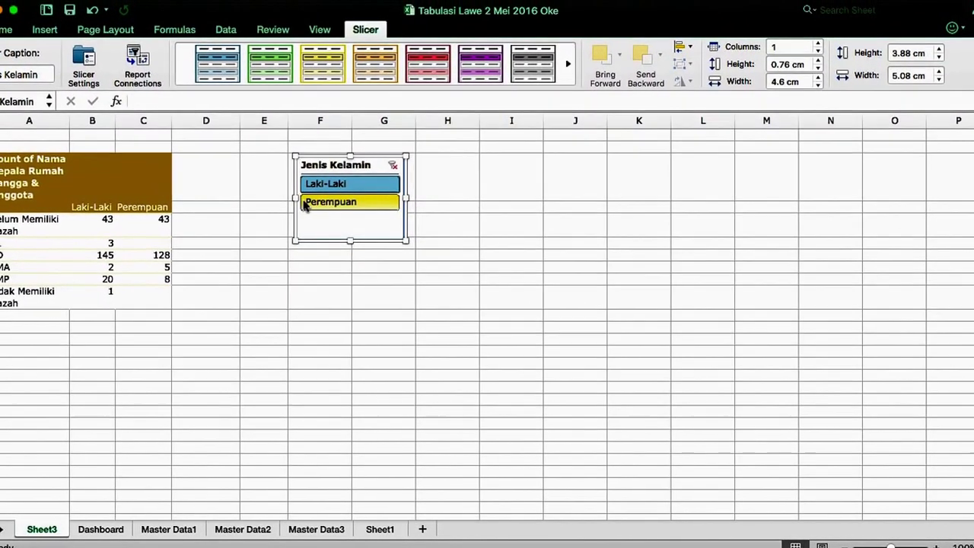
{"action": "left_click_drag", "start_coordinate": [387, 159], "coordinate": [383, 185]}
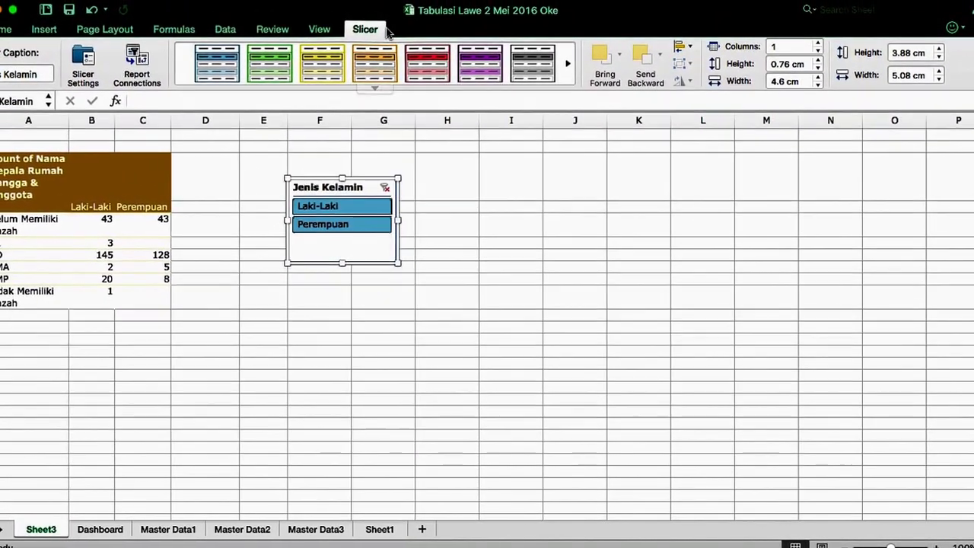
Step: Connect the Jenis Kelamin slicer to PivotTable1, PivotTable2 and PivotTable3 as well through its report connections
{"action": "left_click", "coordinate": [156, 73]}
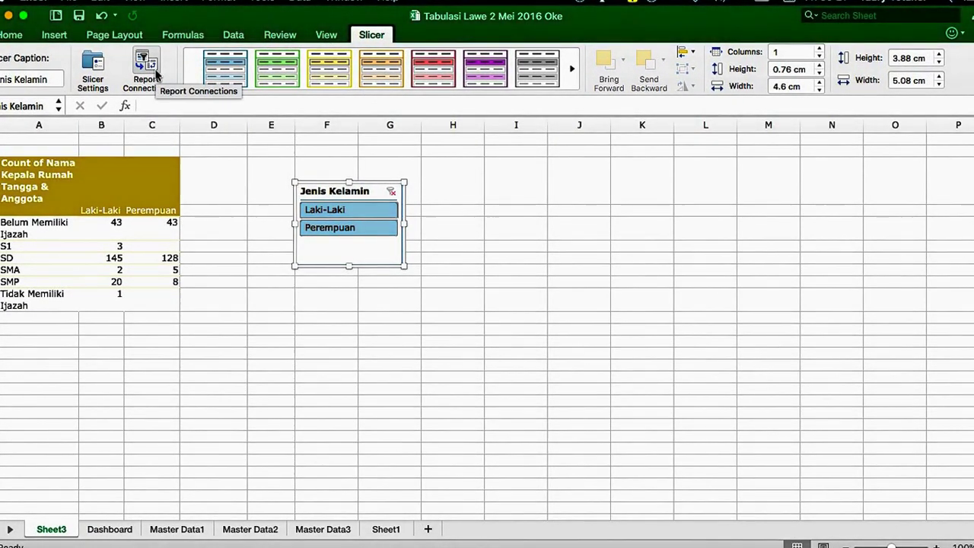
{"action": "left_click_drag", "start_coordinate": [471, 107], "coordinate": [575, 147]}
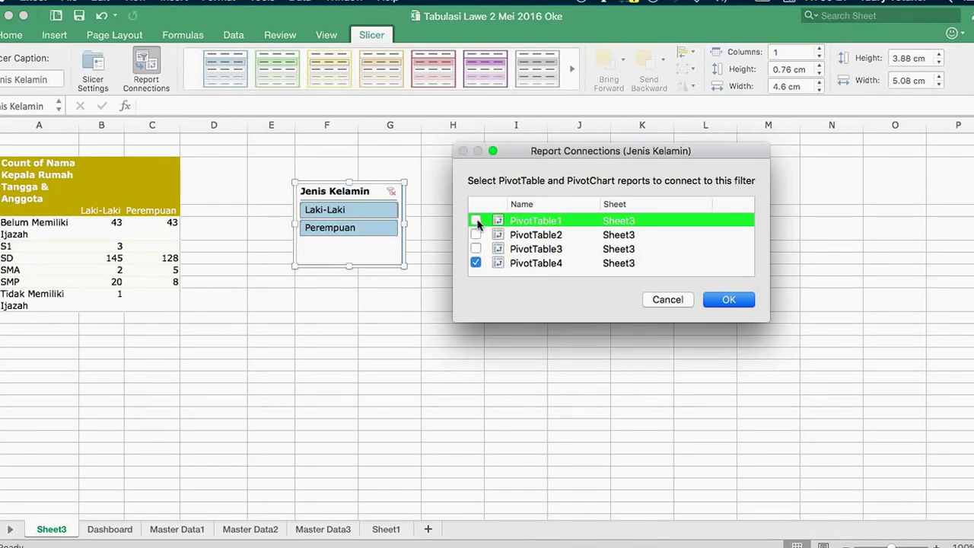
{"action": "left_click", "coordinate": [476, 234]}
{"action": "left_click", "coordinate": [475, 249]}
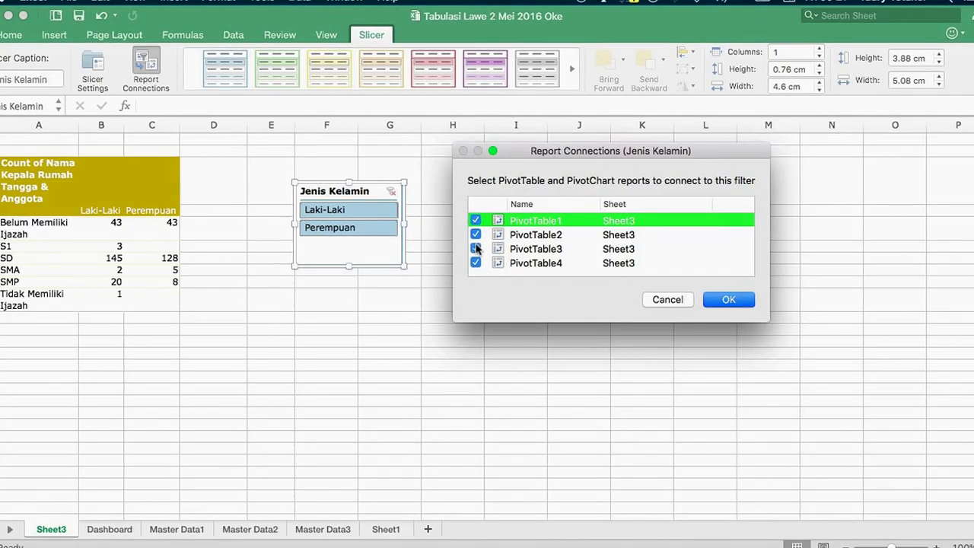
{"action": "left_click", "coordinate": [733, 305]}
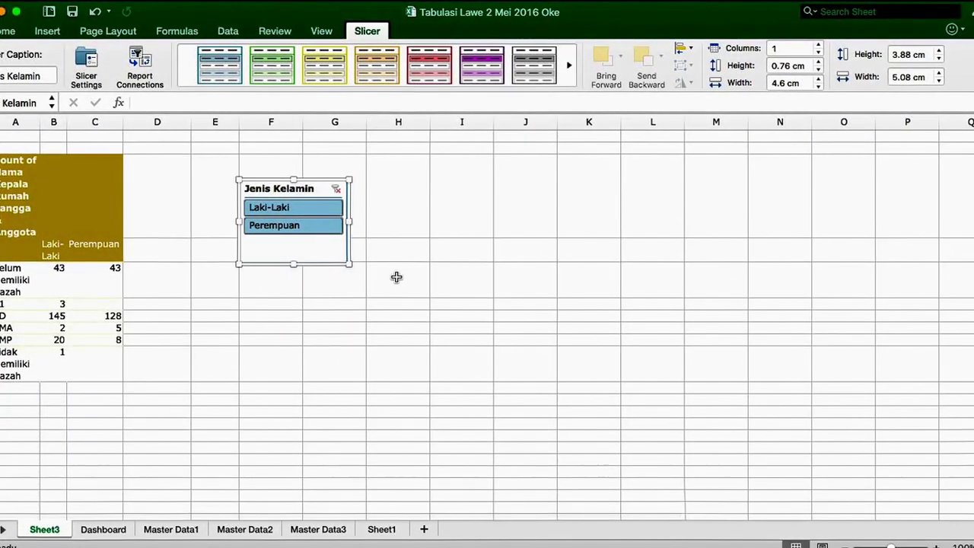
Step: Copy the Jenis Kelamin slicer from Sheet3 and paste it onto the Dashboard sheet beside the charts
{"action": "left_click", "coordinate": [399, 278]}
{"action": "left_click", "coordinate": [323, 190]}
{"action": "right_click", "coordinate": [325, 189]}
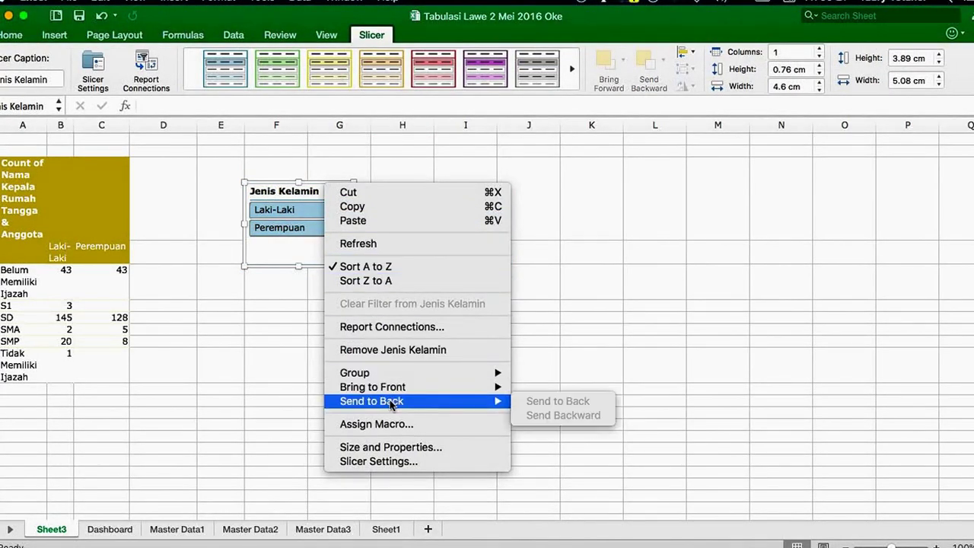
{"action": "left_click", "coordinate": [380, 204]}
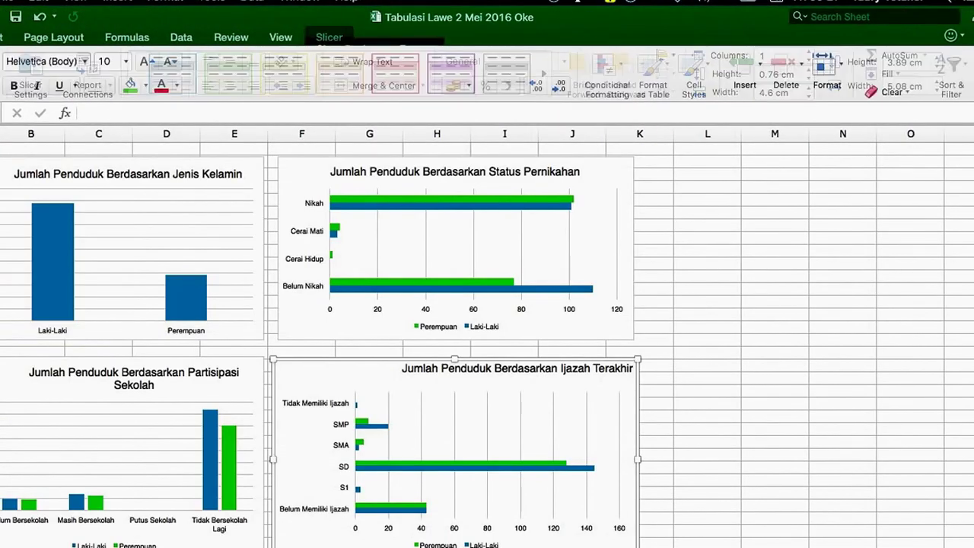
{"action": "right_click", "coordinate": [736, 251]}
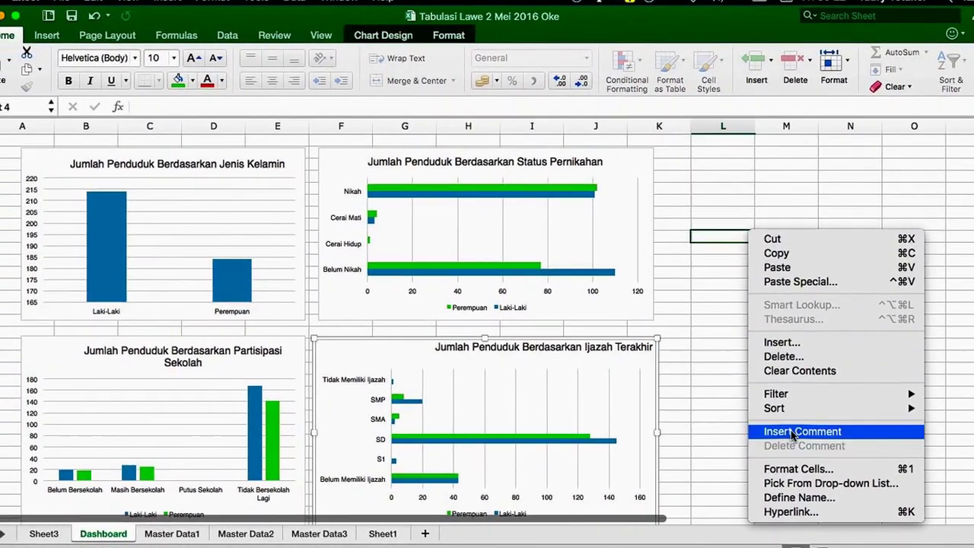
{"action": "left_click", "coordinate": [779, 265]}
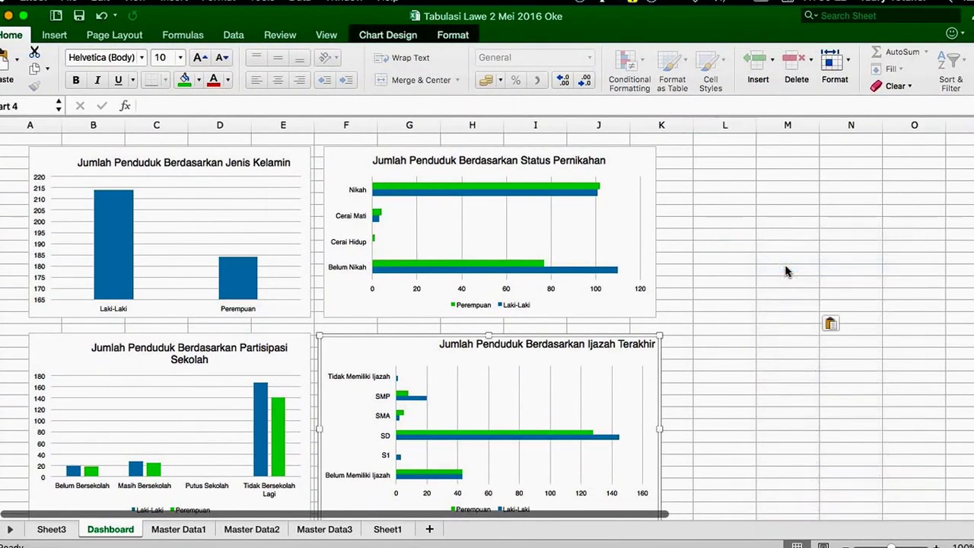
Step: Place the Jenis Kelamin slicer beside the Status Pernikahan chart, aligned with its top edge, and enlarge it to about 4.34 cm high
{"action": "left_click_drag", "start_coordinate": [761, 232], "coordinate": [736, 153]}
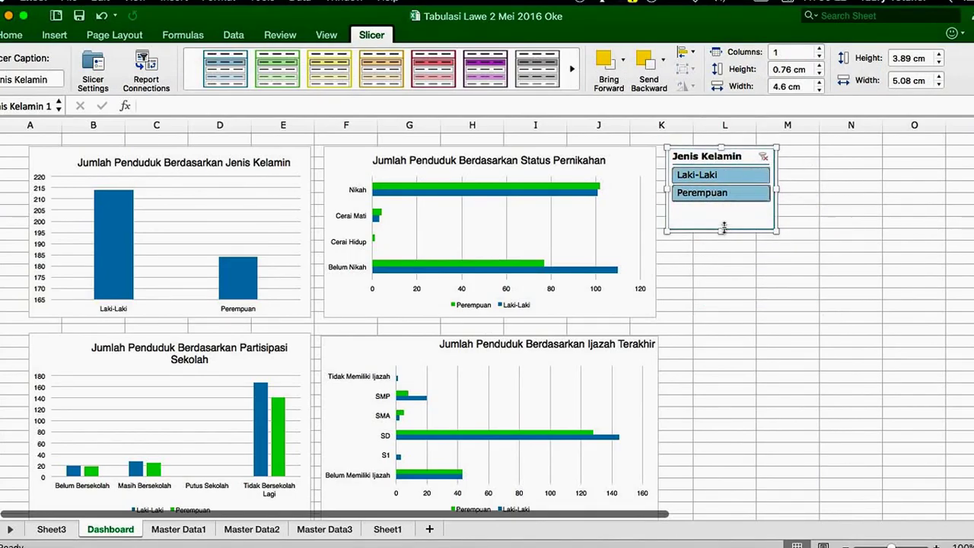
{"action": "left_click_drag", "start_coordinate": [722, 231], "coordinate": [720, 242]}
{"action": "left_click", "coordinate": [822, 268]}
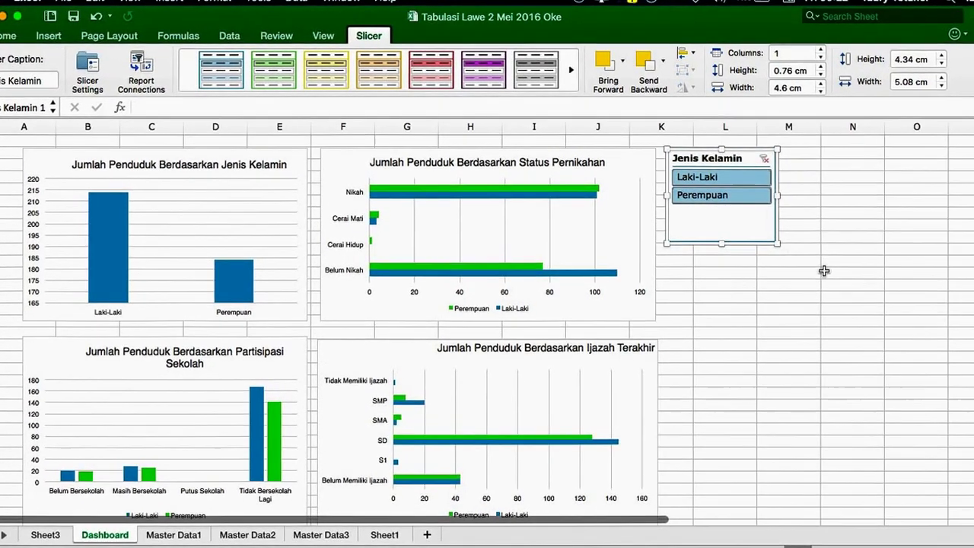
{"action": "scroll", "coordinate": [830, 272], "scroll_direction": "up", "scroll_amount": 3}
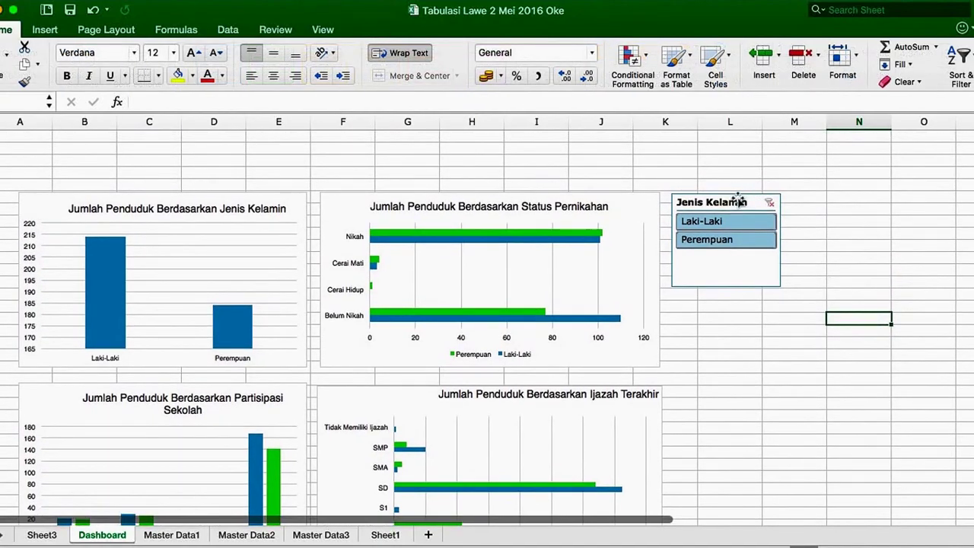
{"action": "left_click", "coordinate": [735, 199]}
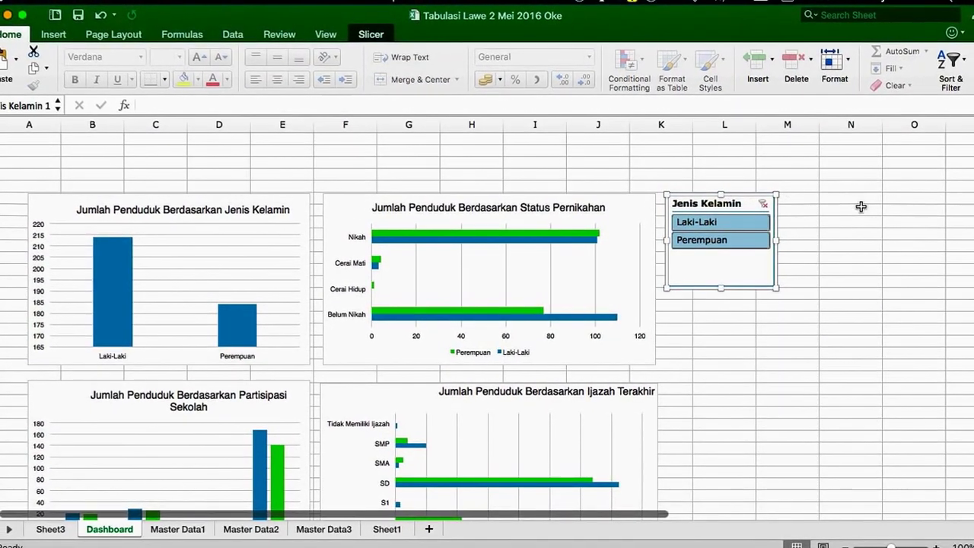
{"action": "left_click", "coordinate": [866, 206]}
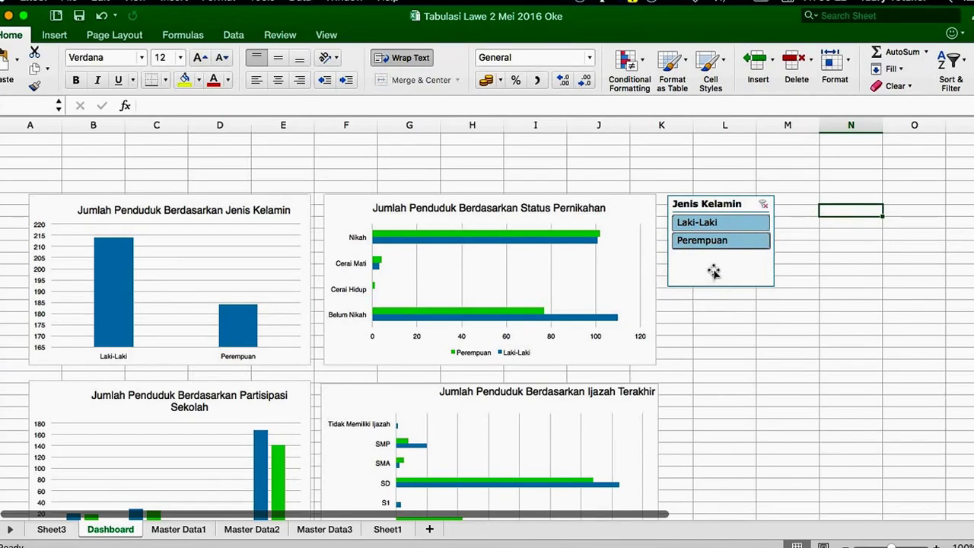
Step: Test the Jenis Kelamin slicer by filtering the charts to Laki-Laki and then to Perempuan, and clear the filter
{"action": "left_click", "coordinate": [724, 223]}
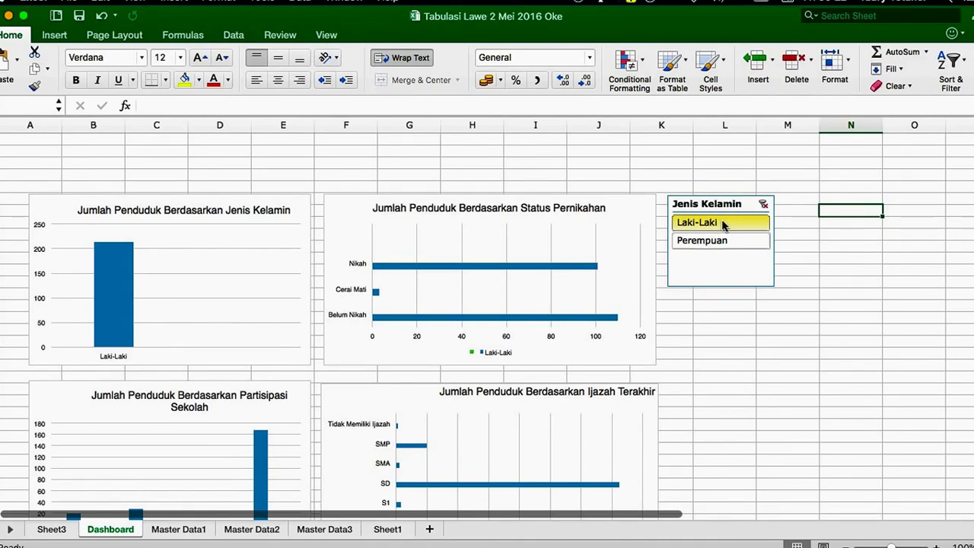
{"action": "left_click", "coordinate": [705, 242]}
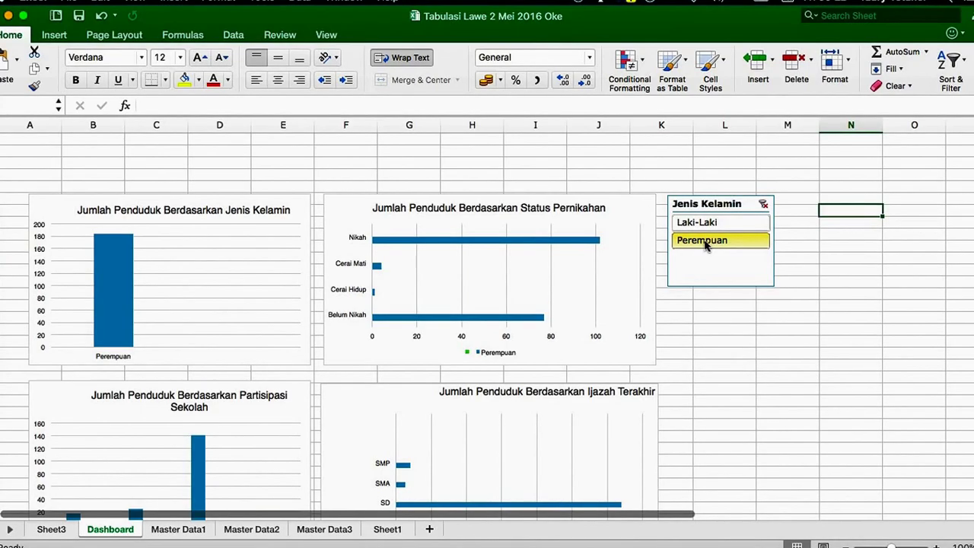
{"action": "scroll", "coordinate": [705, 244], "scroll_direction": "down", "scroll_amount": 3}
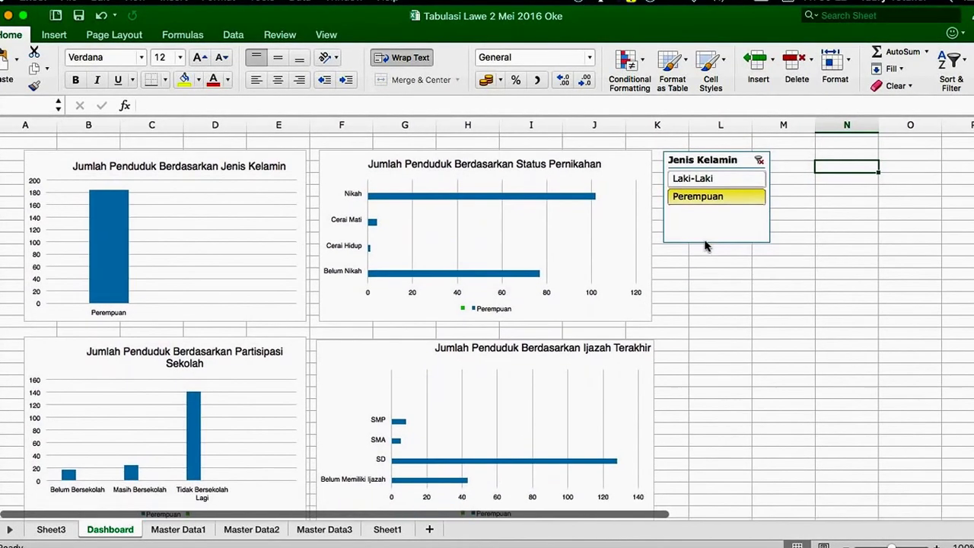
{"action": "scroll", "coordinate": [706, 245], "scroll_direction": "down", "scroll_amount": 1}
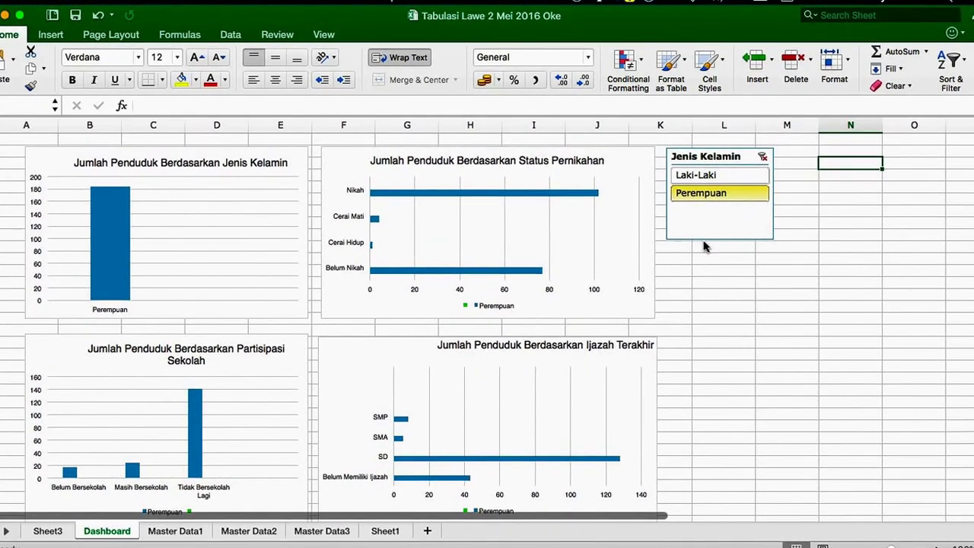
{"action": "left_click", "coordinate": [764, 157]}
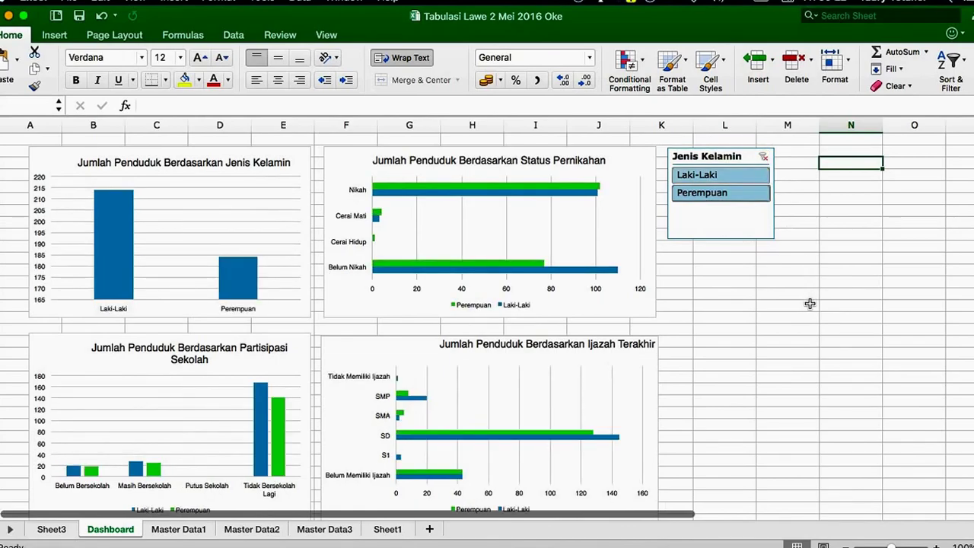
Step: Merge and center the cells of columns A to L in the first row of the Dashboard sheet
{"action": "scroll", "coordinate": [810, 304], "scroll_direction": "up", "scroll_amount": 3}
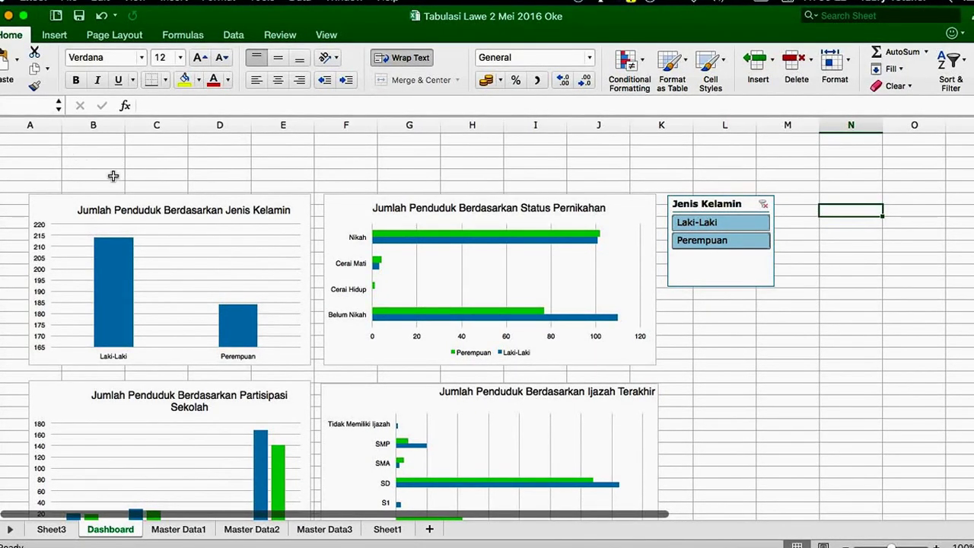
{"action": "left_click", "coordinate": [36, 144]}
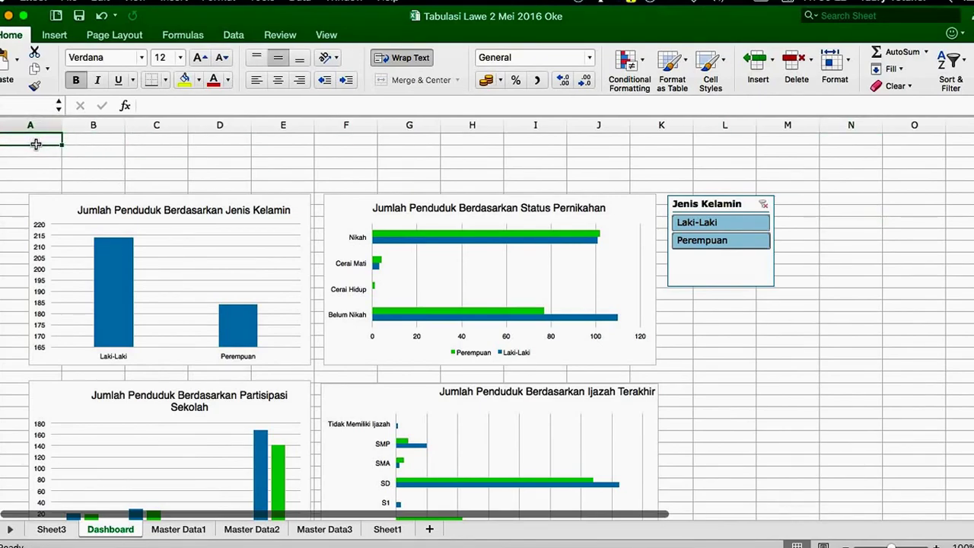
{"action": "key", "text": "shift+Right"}
{"action": "key", "text": "shift+Right"}
{"action": "key", "text": "shift+Right"}
{"action": "key", "text": "shift+Right"}
{"action": "key", "text": "shift+Right"}
{"action": "key", "text": "shift+Right"}
{"action": "key", "text": "shift+Right"}
{"action": "key", "text": "shift+Right"}
{"action": "key", "text": "shift+Right"}
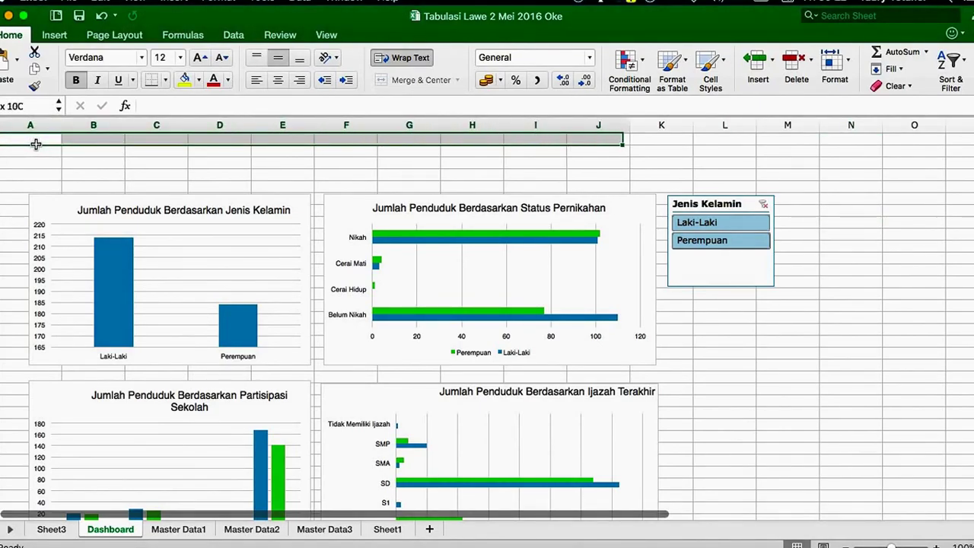
{"action": "key", "text": "shift+Right"}
{"action": "key", "text": "shift+Right"}
{"action": "key", "text": "shift+Right"}
{"action": "key", "text": "shift+Left"}
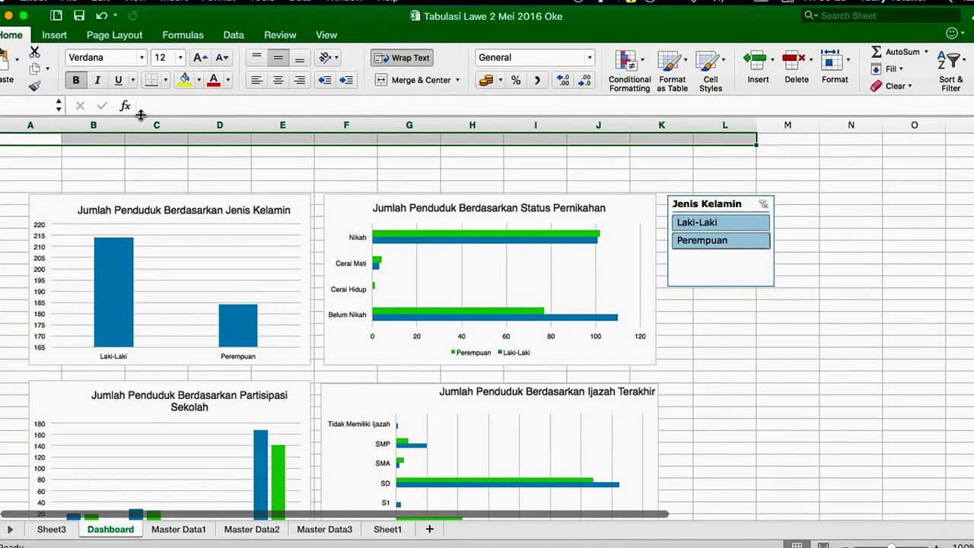
{"action": "left_click", "coordinate": [394, 80]}
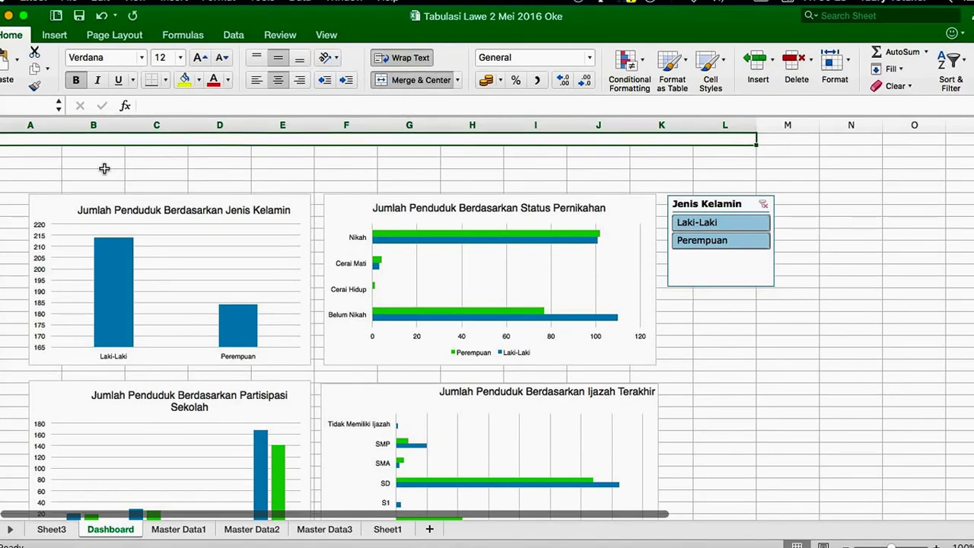
Step: Merge and center the cells of columns A to L in the second row of the Dashboard sheet
{"action": "left_click", "coordinate": [47, 154]}
{"action": "key", "text": "shift+Right"}
{"action": "key", "text": "shift+Right"}
{"action": "key", "text": "shift+Right"}
{"action": "key", "text": "shift+Right"}
{"action": "key", "text": "shift+Right"}
{"action": "key", "text": "shift+Right"}
{"action": "key", "text": "shift+Right"}
{"action": "key", "text": "shift+Right"}
{"action": "key", "text": "shift+Right"}
{"action": "key", "text": "shift+Right"}
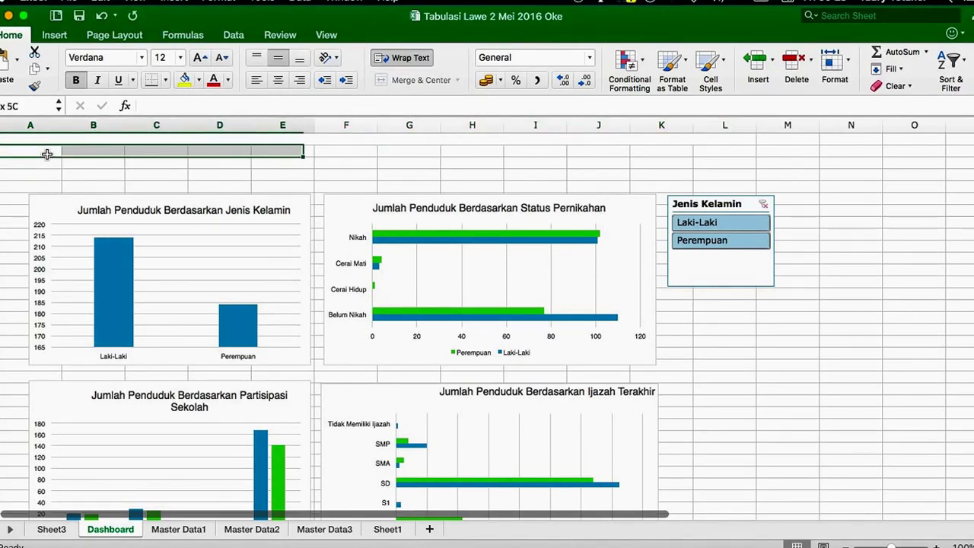
{"action": "key", "text": "shift+Right"}
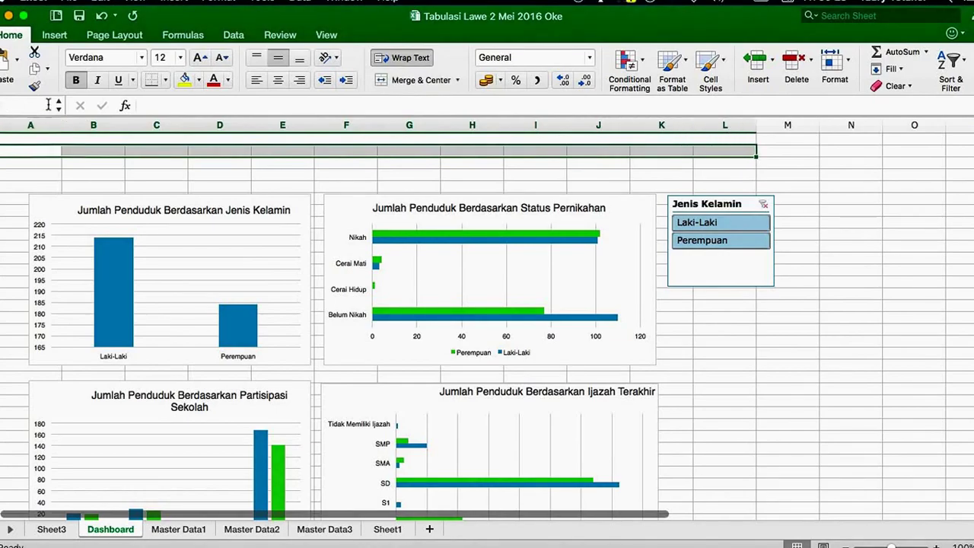
{"action": "left_click", "coordinate": [409, 81]}
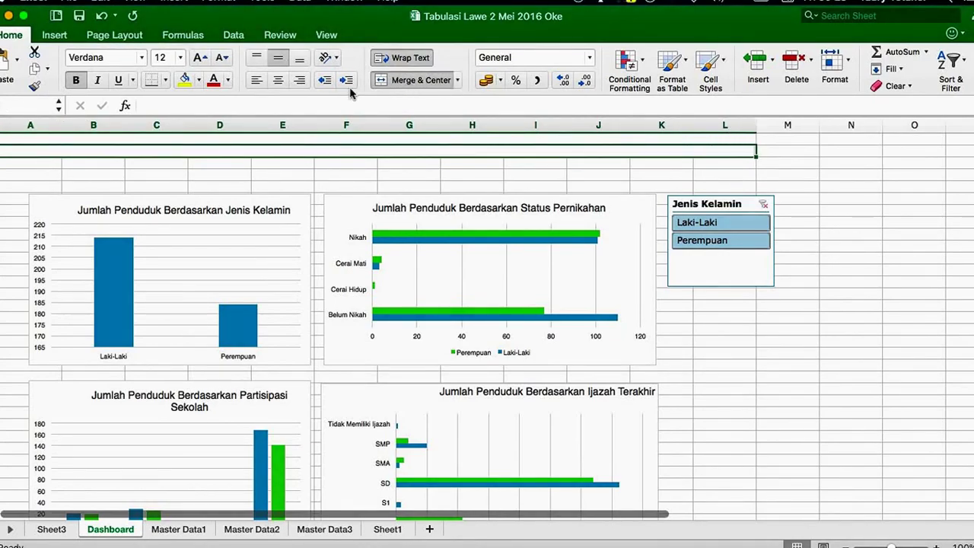
Step: Merge and center the cells of columns A to L in the third row of the Dashboard sheet
{"action": "left_click", "coordinate": [43, 164]}
{"action": "key", "text": "shift+Right"}
{"action": "key", "text": "shift+Right"}
{"action": "key", "text": "shift+Right"}
{"action": "key", "text": "shift+Right"}
{"action": "key", "text": "shift+Right"}
{"action": "key", "text": "shift+Right"}
{"action": "key", "text": "shift+Right"}
{"action": "key", "text": "shift+Right"}
{"action": "key", "text": "shift+Right"}
{"action": "key", "text": "shift+Right"}
{"action": "key", "text": "shift+Right"}
{"action": "key", "text": "shift+Right"}
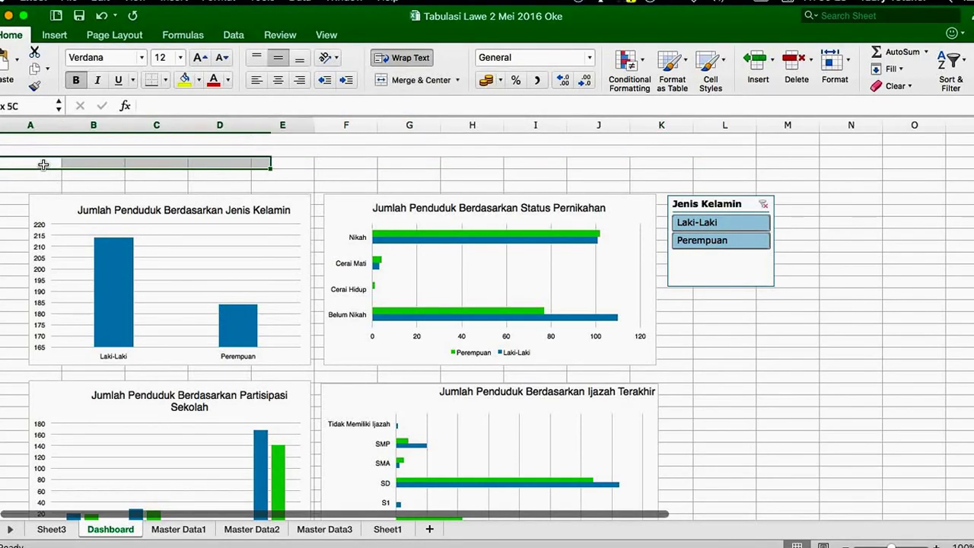
{"action": "key", "text": "shift+Left"}
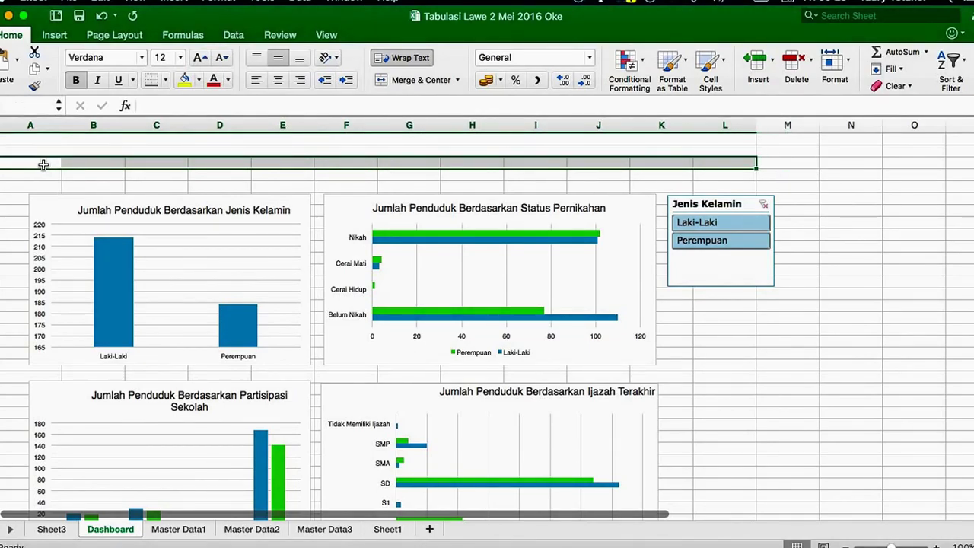
{"action": "left_click", "coordinate": [428, 82]}
Step: Enter the title lines DASHBOARD, PROFIL PENERIMA MANFAAT PROGRAM PEDULI and DI KABUPATEN SIGI in the three merged rows
{"action": "left_click", "coordinate": [395, 142]}
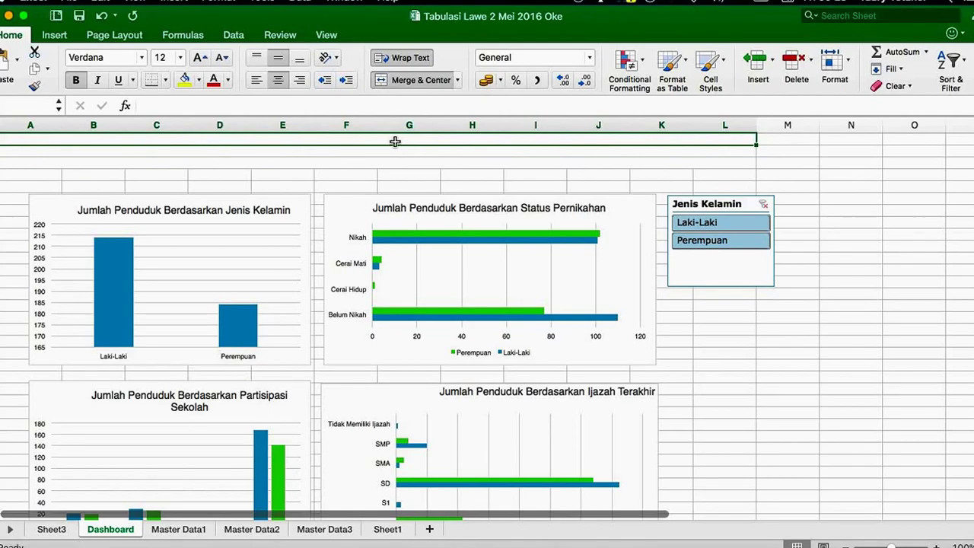
{"action": "type", "text": "DASHBOARD"}
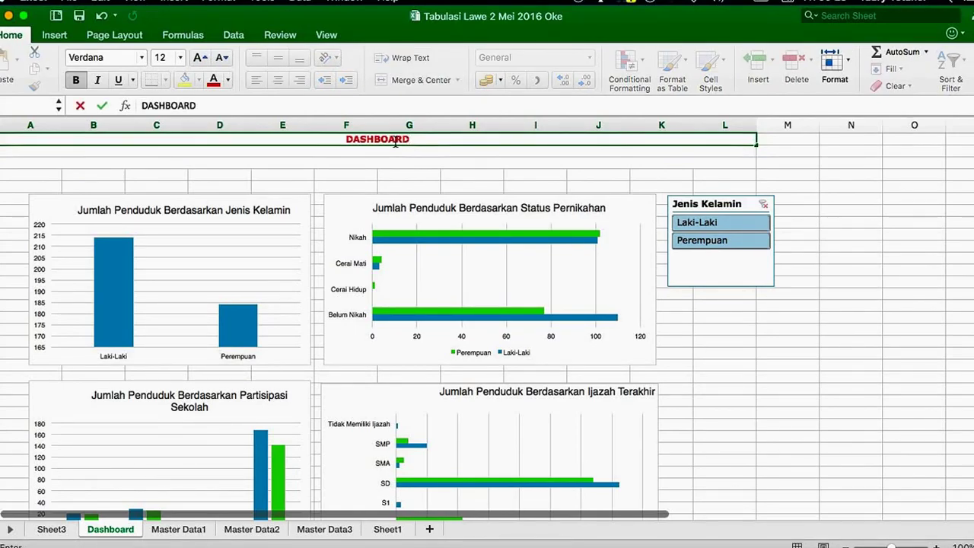
{"action": "key", "text": "Return"}
{"action": "type", "text": "PROFIL PENERIMA M"}
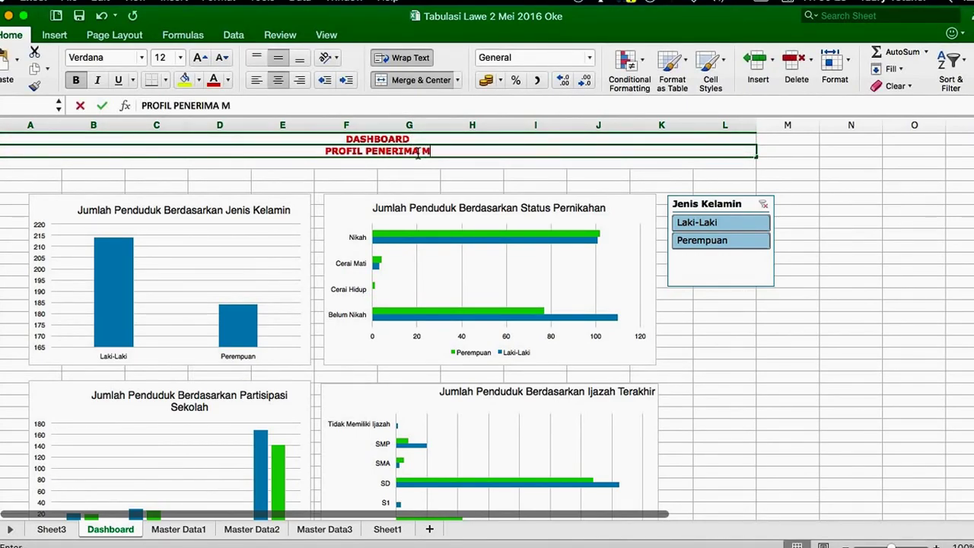
{"action": "type", "text": "ANFAAT PR"}
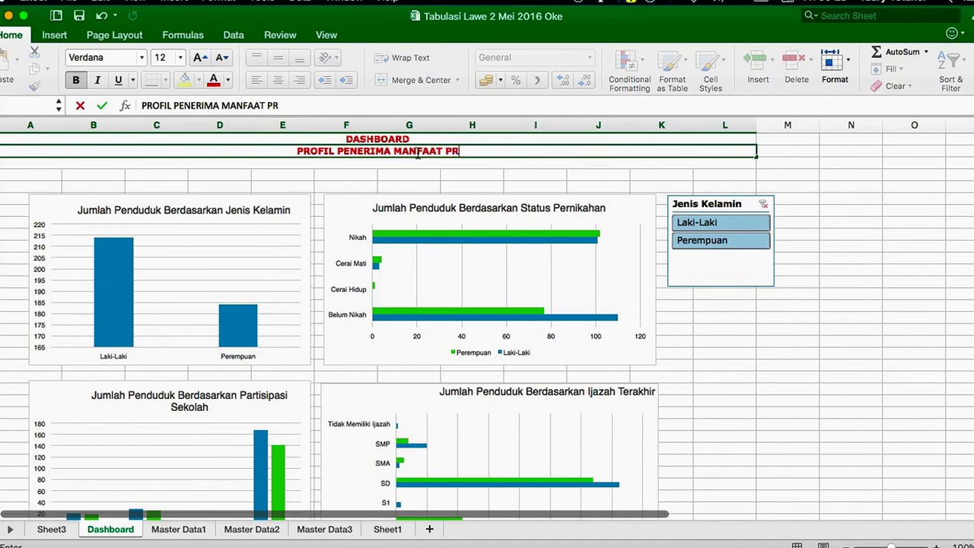
{"action": "type", "text": "OGRAM PEDULI"}
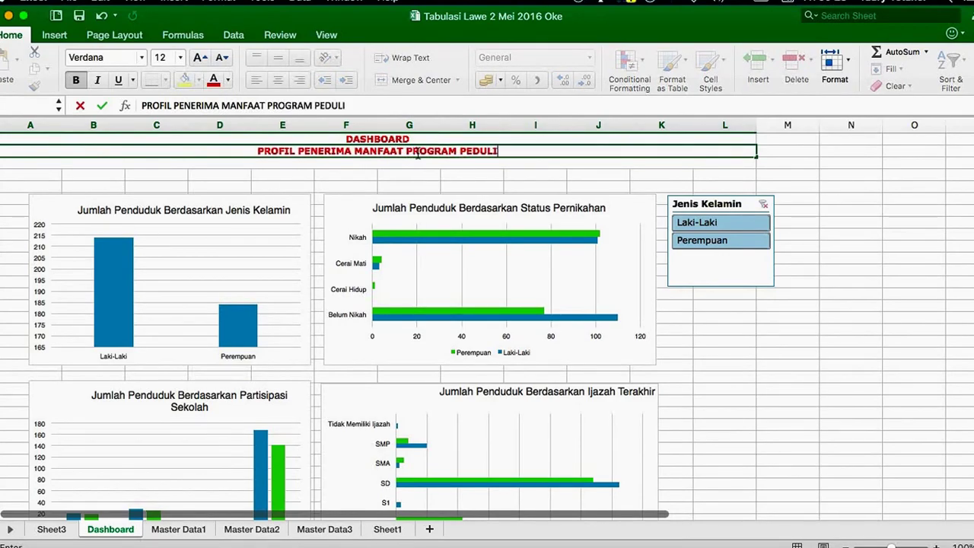
{"action": "key", "text": "Return"}
{"action": "type", "text": "DI "}
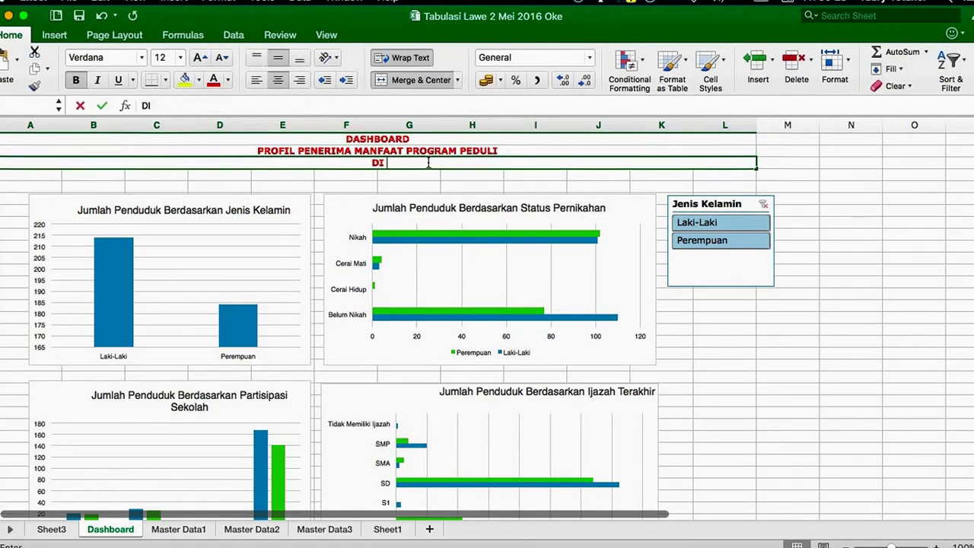
{"action": "type", "text": "KABUPATEN SI"}
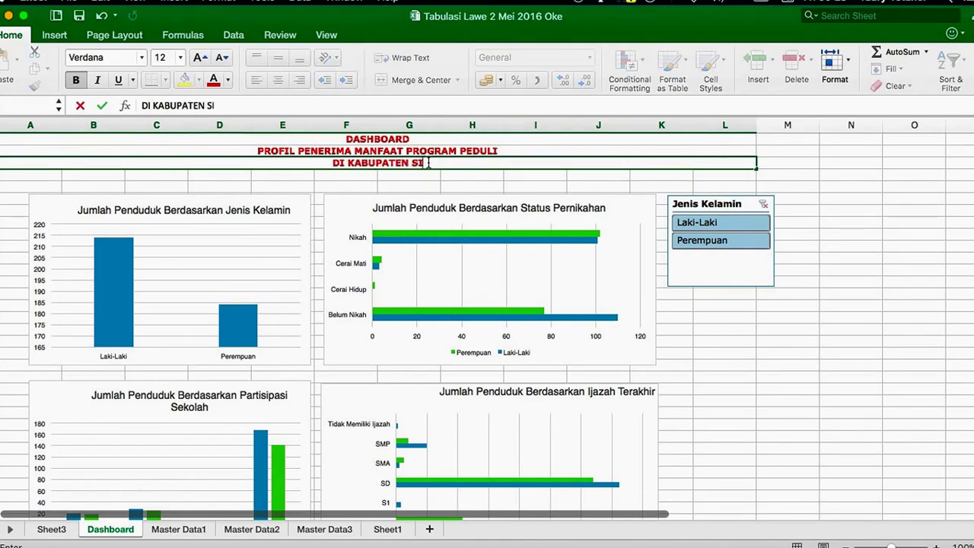
{"action": "type", "text": "GI"}
{"action": "left_click", "coordinate": [734, 320]}
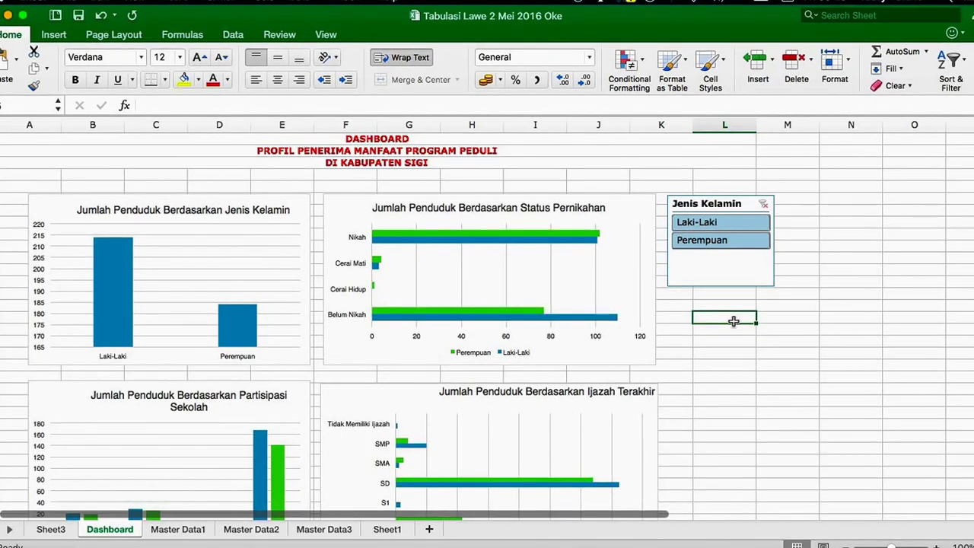
Step: Hide the gridlines and the formula bar around the dashboard, with the sheet zoom set to 90%
{"action": "scroll", "coordinate": [734, 321], "scroll_direction": "down", "scroll_amount": 1}
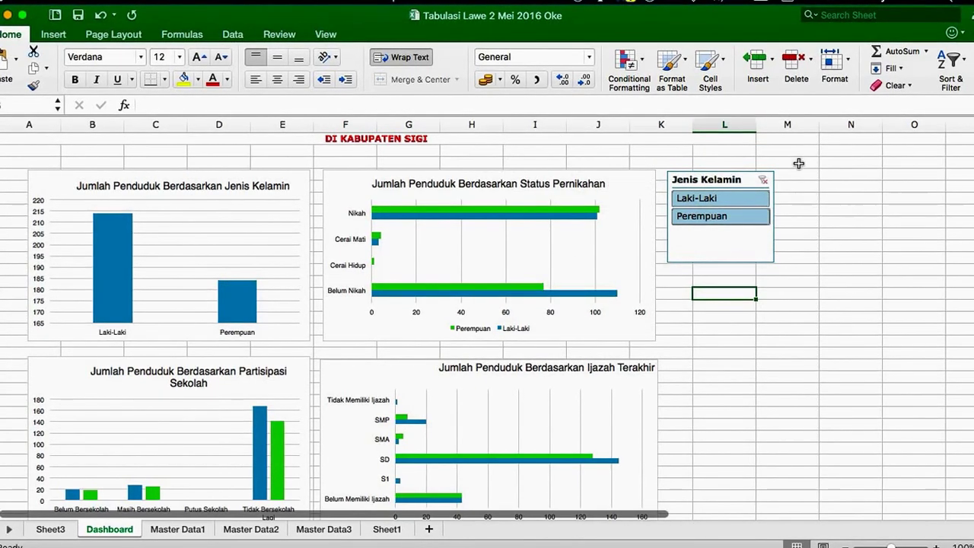
{"action": "scroll", "coordinate": [691, 294], "scroll_direction": "up", "scroll_amount": 1}
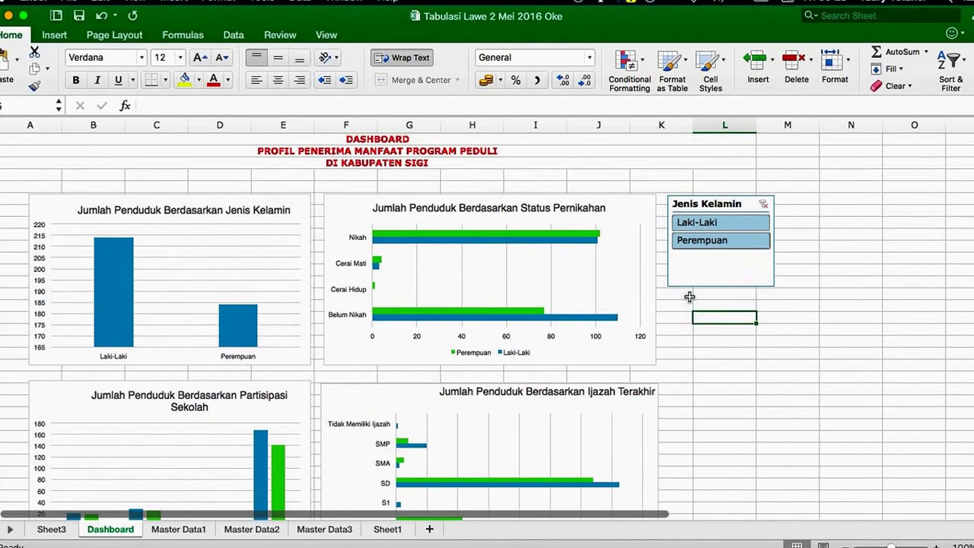
{"action": "left_click", "coordinate": [327, 35]}
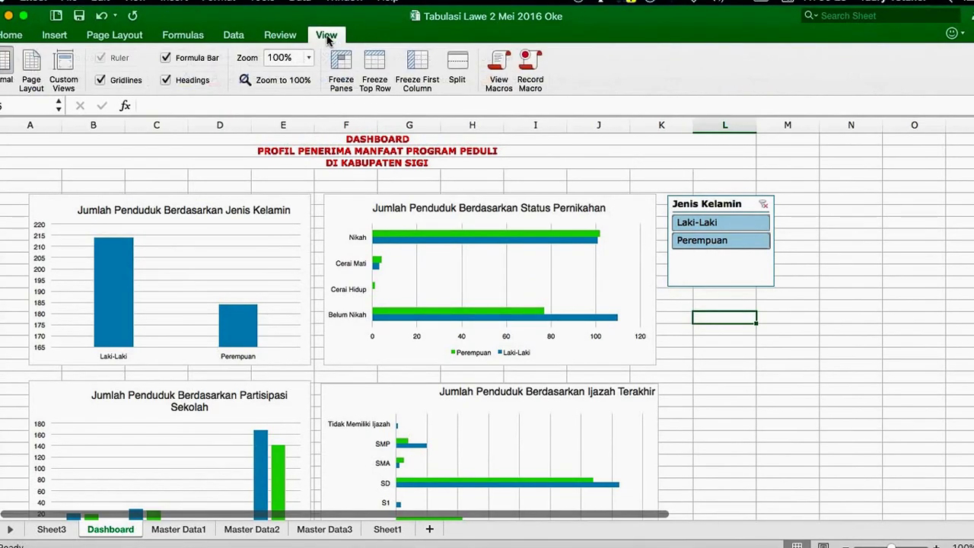
{"action": "left_click", "coordinate": [101, 80]}
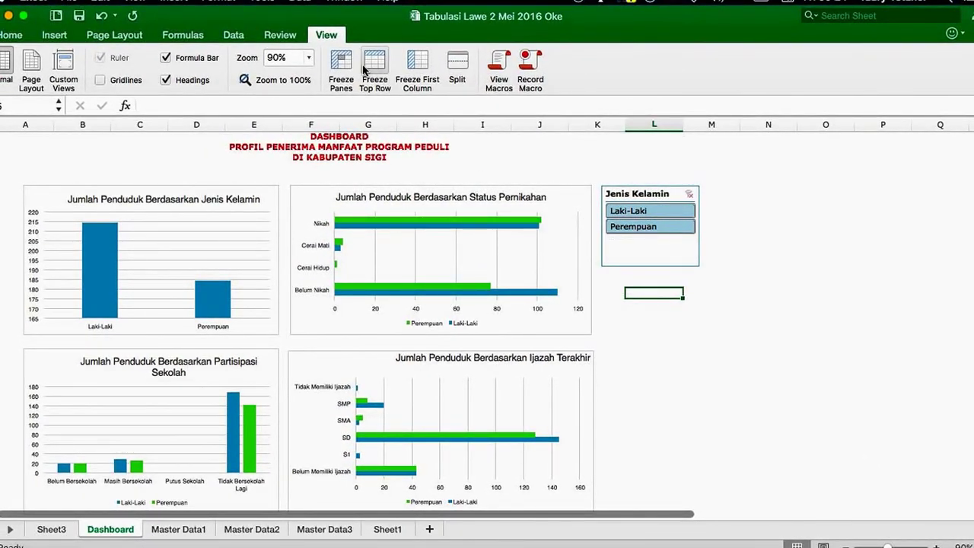
{"action": "left_click", "coordinate": [148, 2]}
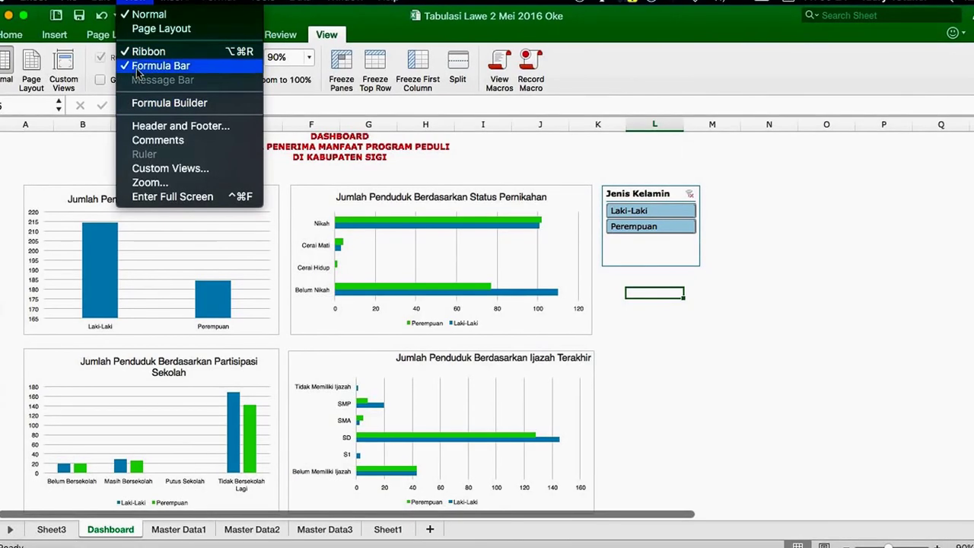
{"action": "left_click", "coordinate": [129, 67]}
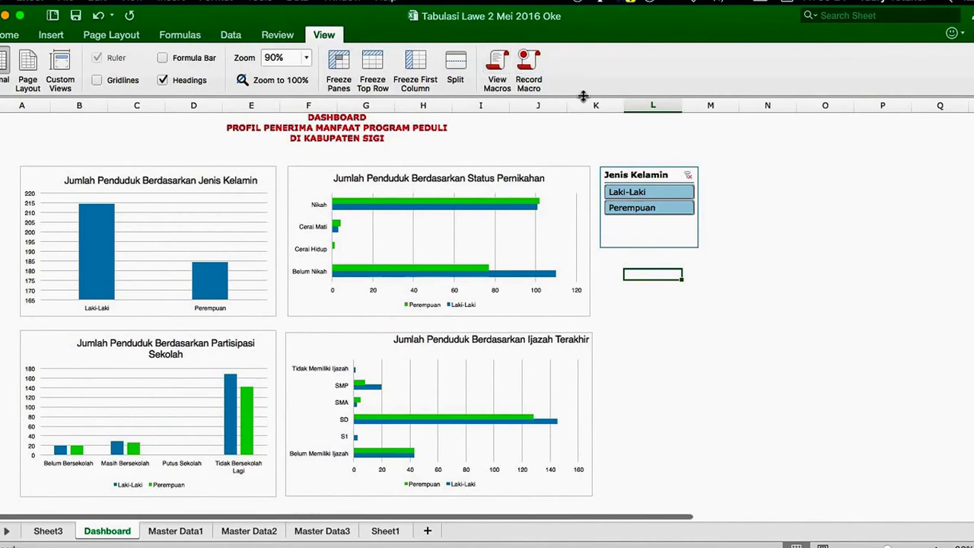
{"action": "left_click", "coordinate": [377, 3]}
{"action": "left_click", "coordinate": [355, 4]}
{"action": "left_click", "coordinate": [355, 4]}
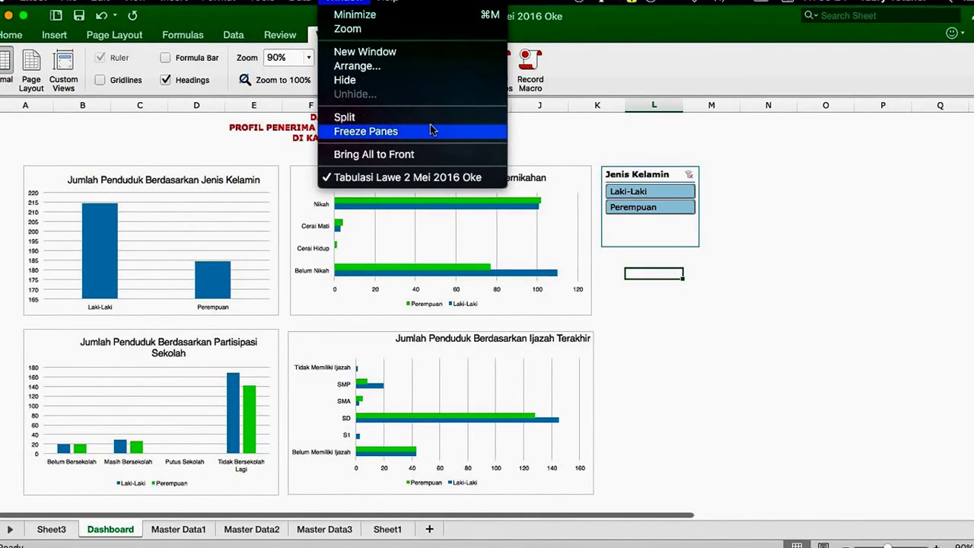
{"action": "left_click", "coordinate": [665, 70]}
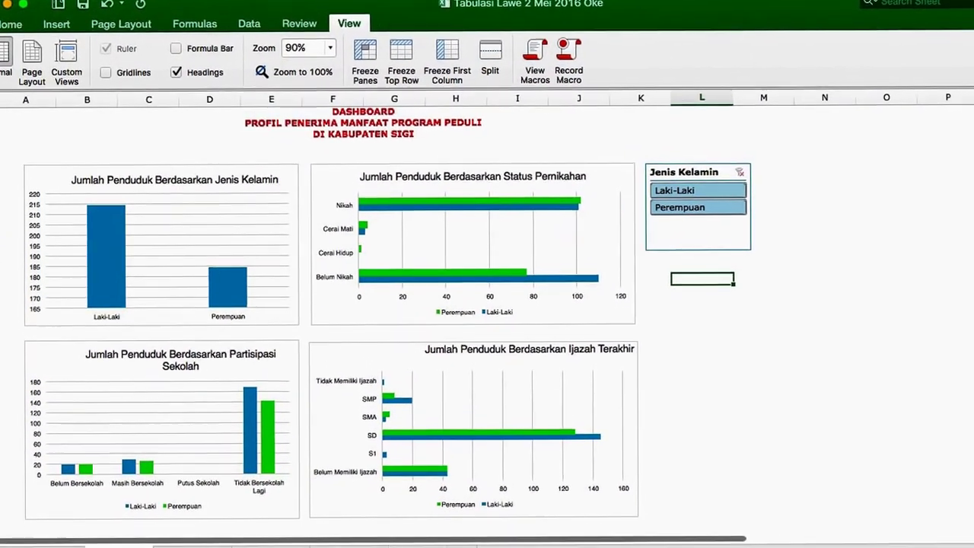
Step: Collapse the ribbon to give the dashboard more room
{"action": "left_click", "coordinate": [973, 24]}
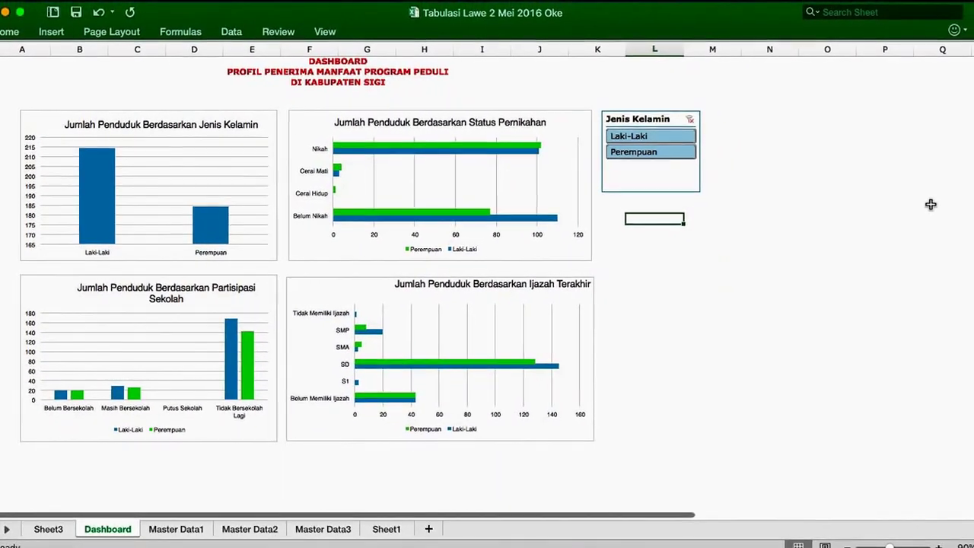